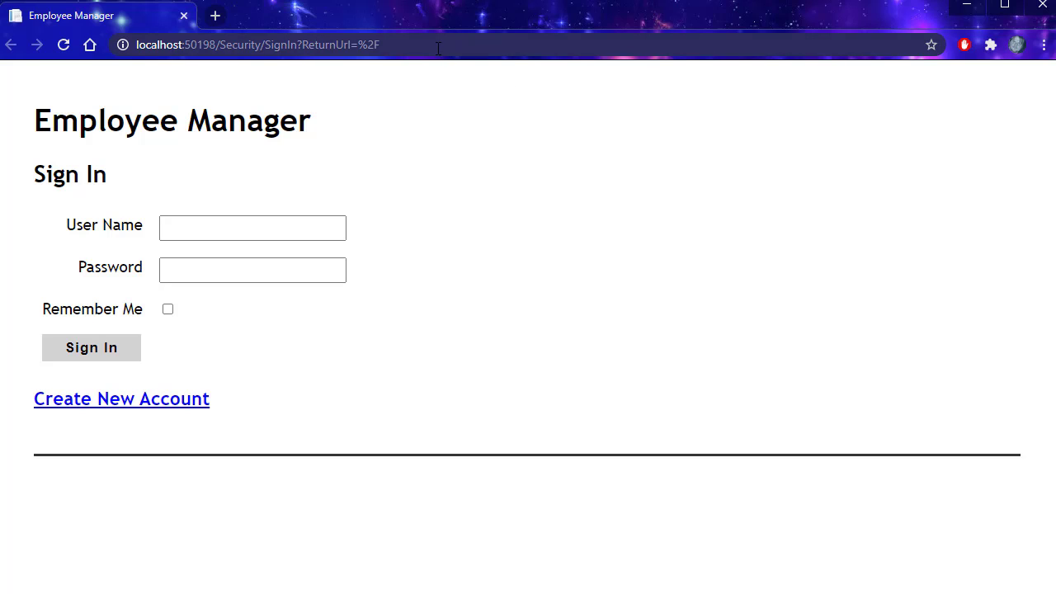
Step: Request localhost:50198/employeemanager/list directly, which redirects to Sign In with that ReturnUrl
drag(438, 48, 220, 48)
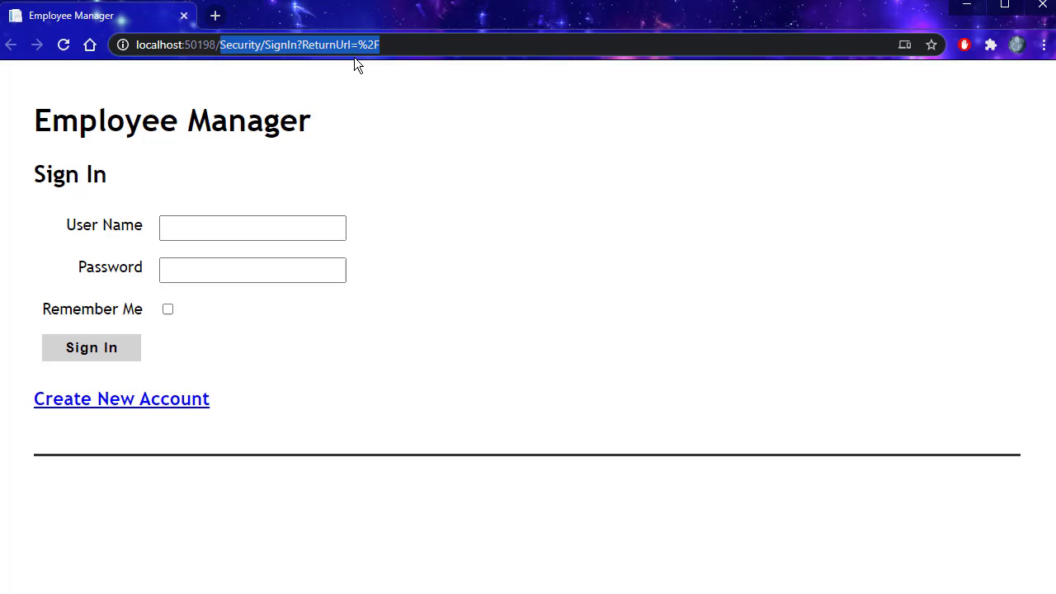
key(BackSpace)
text(e)
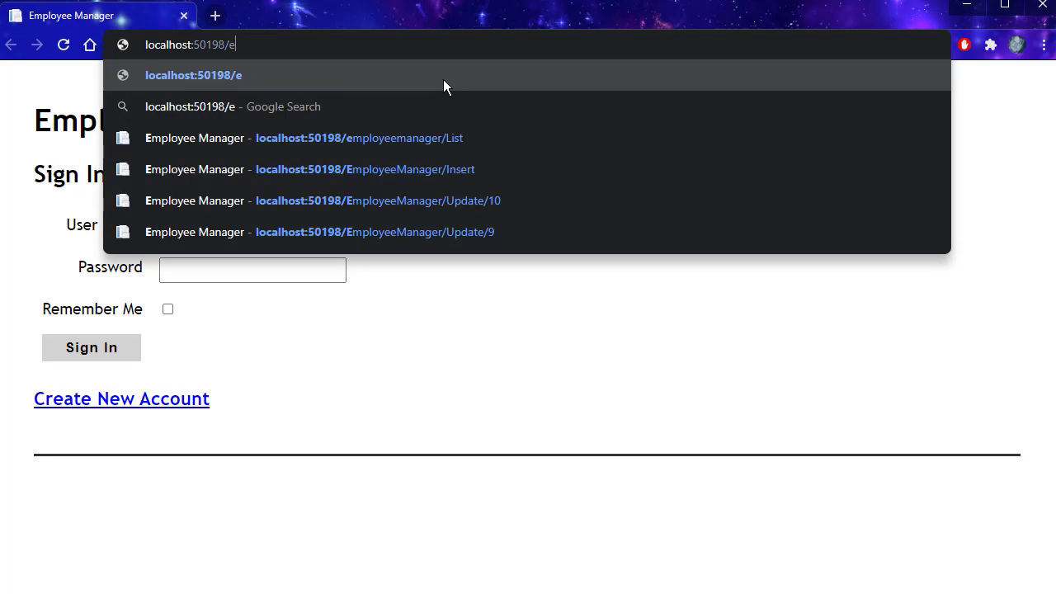
text(mployee)
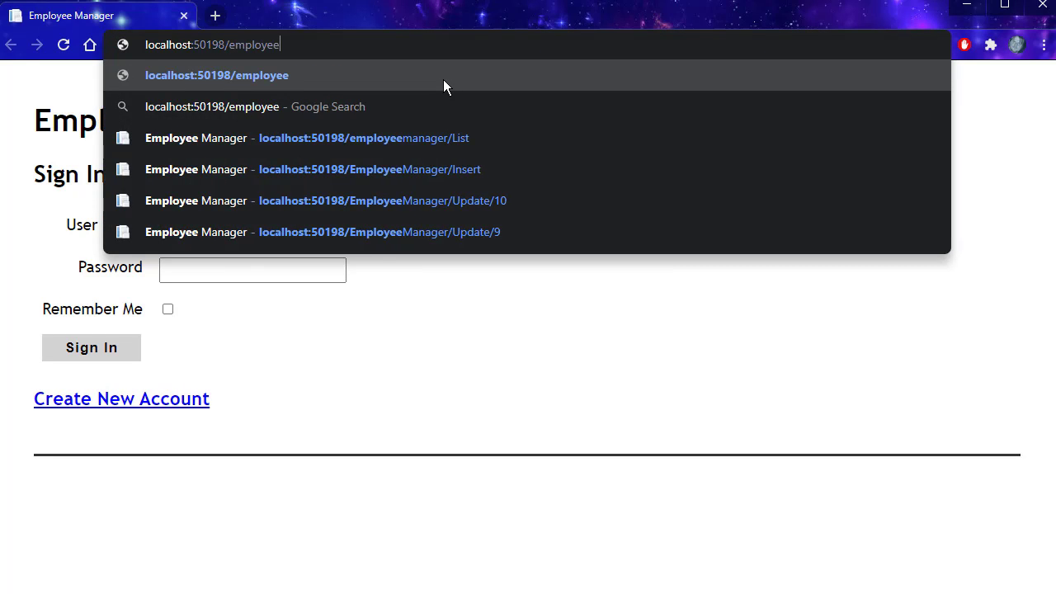
text(manager/list)
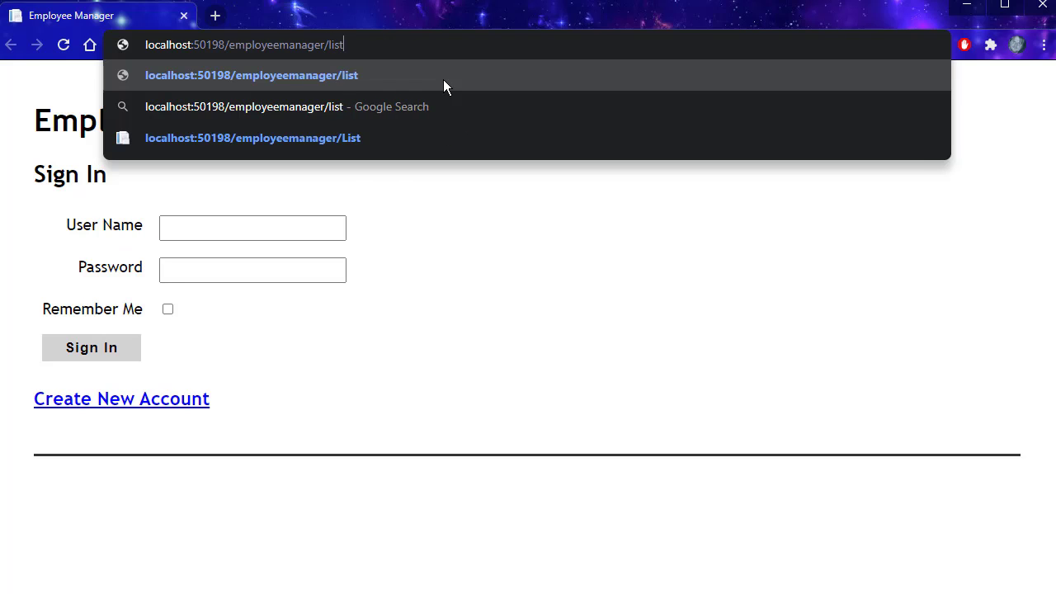
key(Return)
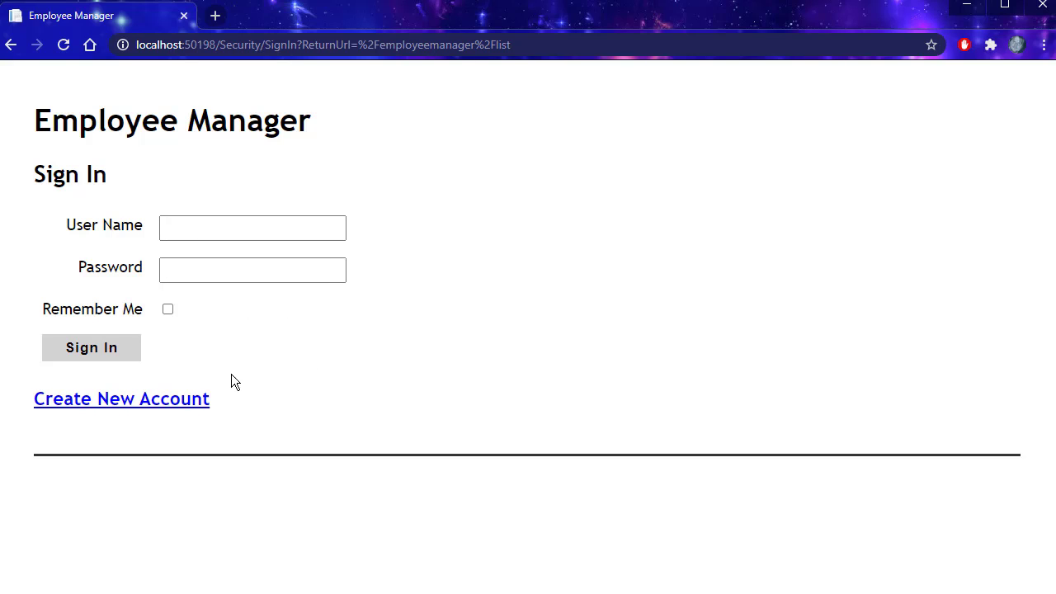
Step: Open Create New Account and autofill user name, matching passwords, e-mail, full name and birth date
click(121, 401)
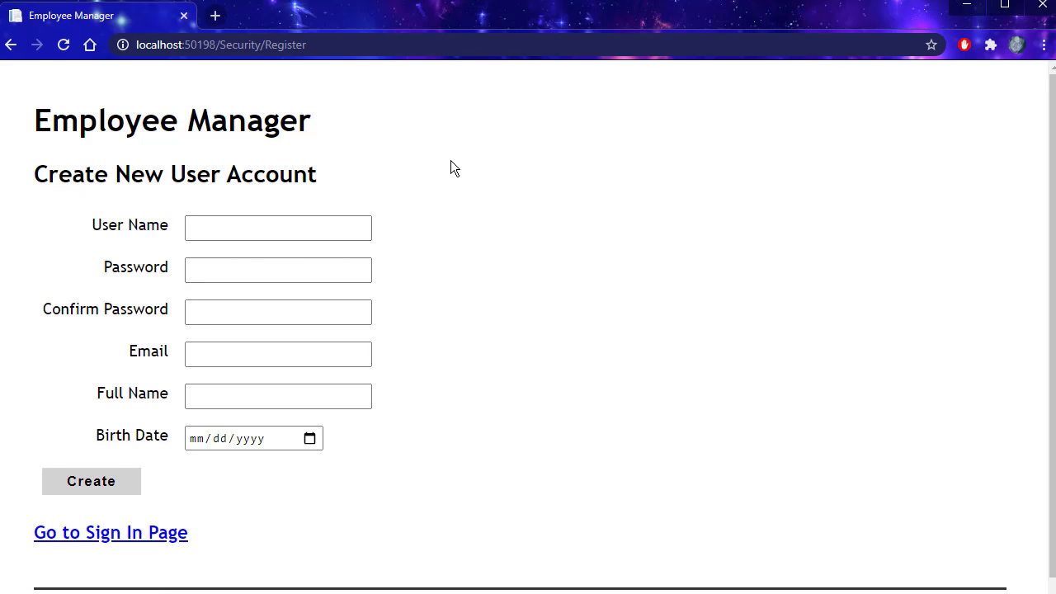
scroll(450, 165, down, 1)
click(261, 210)
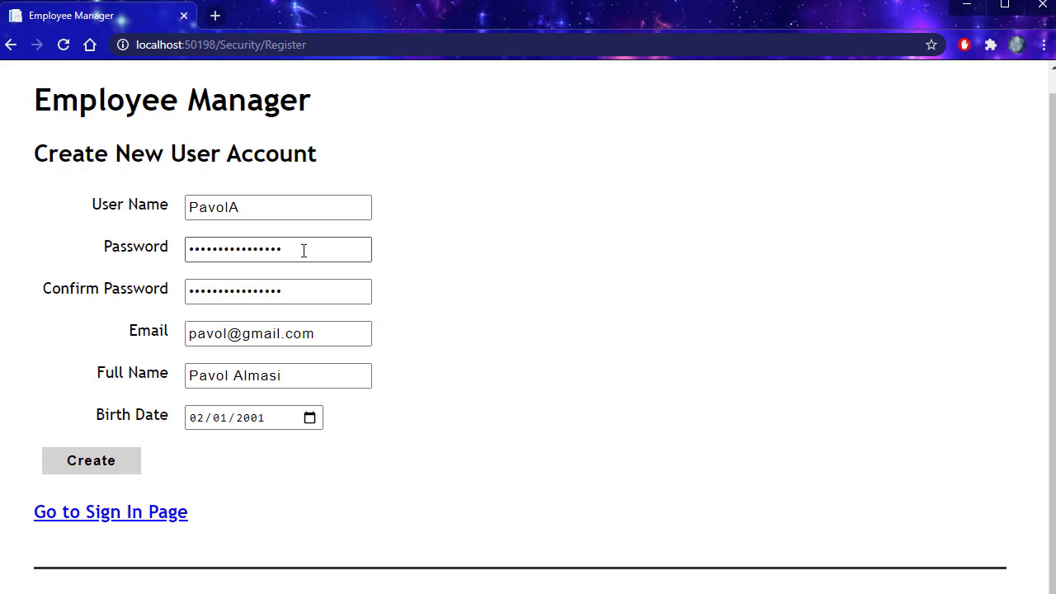
drag(304, 250, 181, 249)
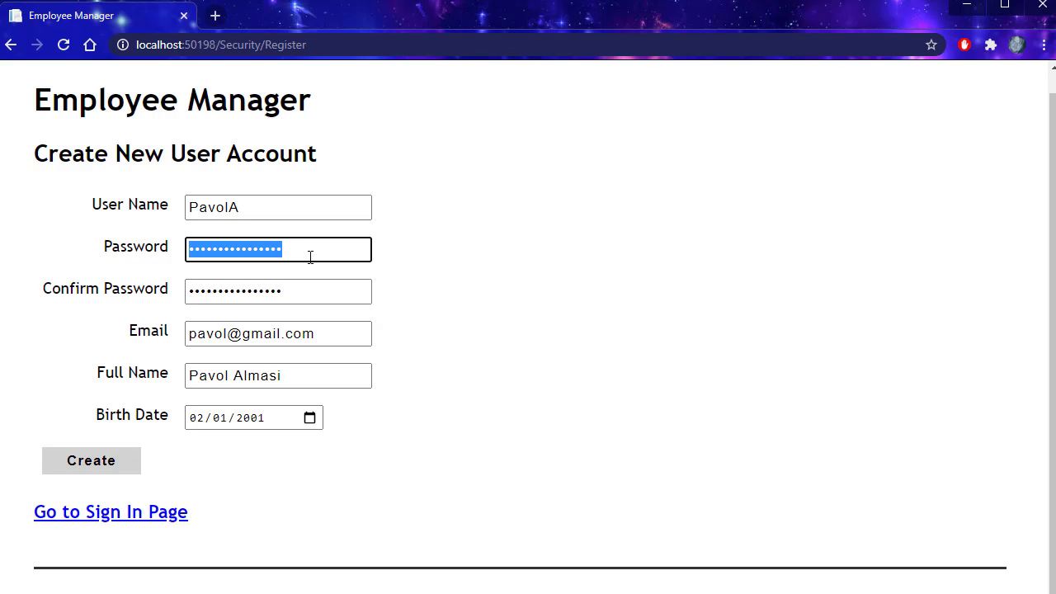
click(282, 457)
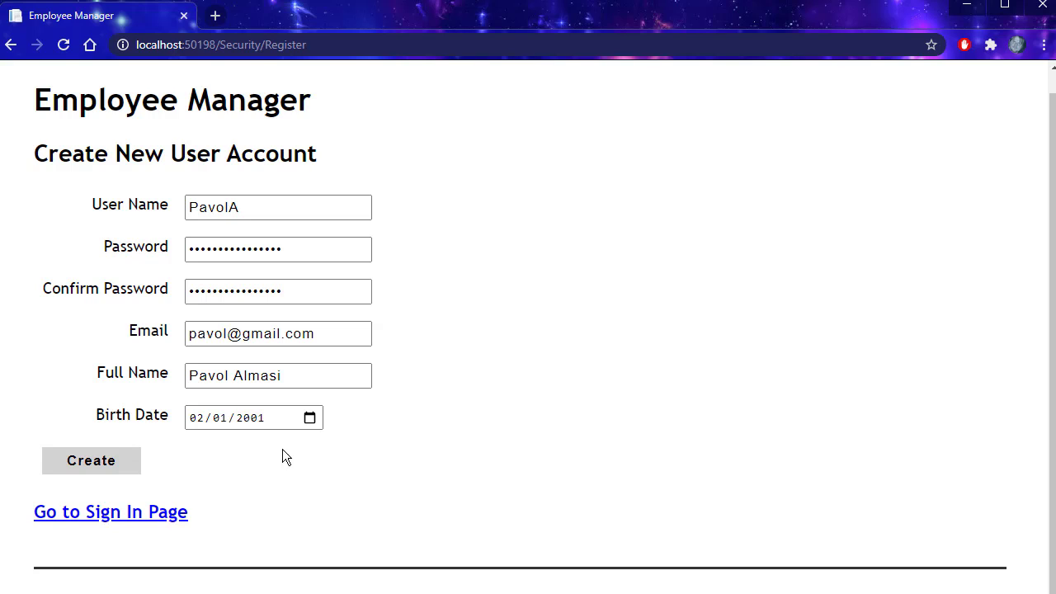
Step: Submit the registration form to create the new user account
click(85, 464)
drag(85, 464, 256, 325)
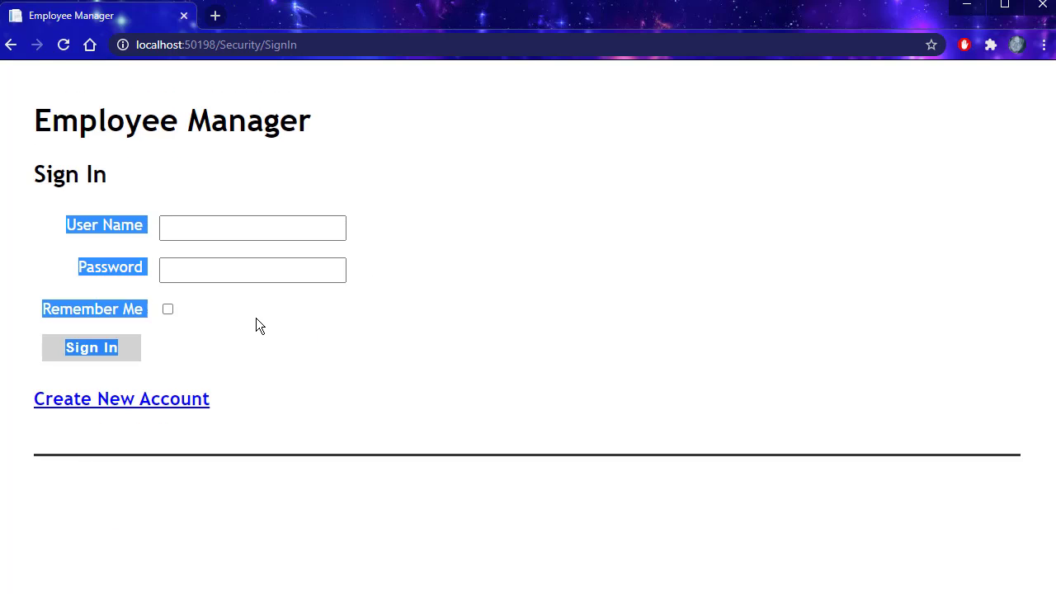
click(453, 261)
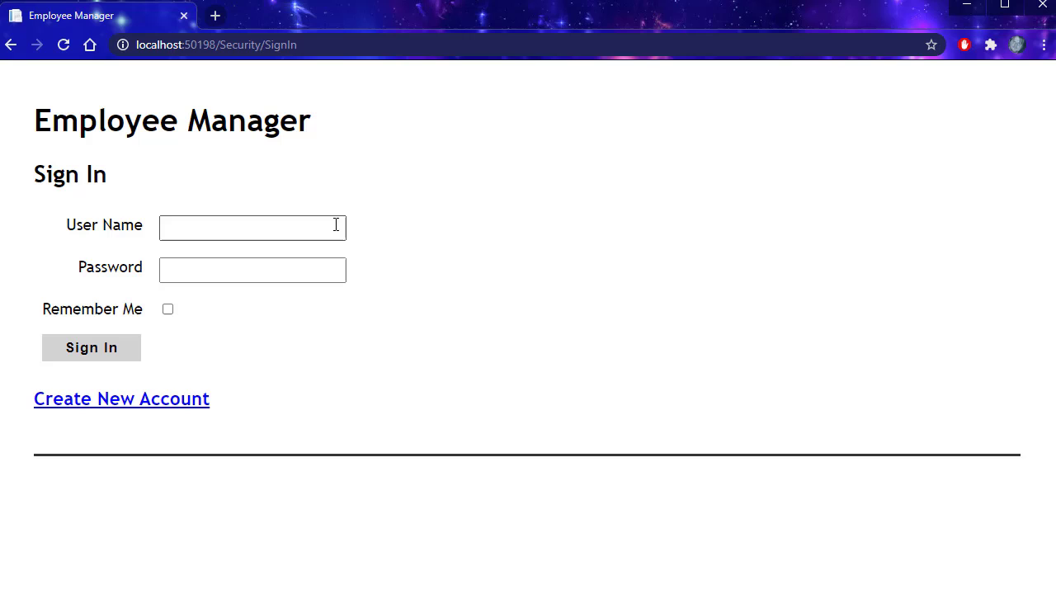
Step: Sign in using the new account's saved login to reach the List of Employees
click(263, 229)
text(Pa)
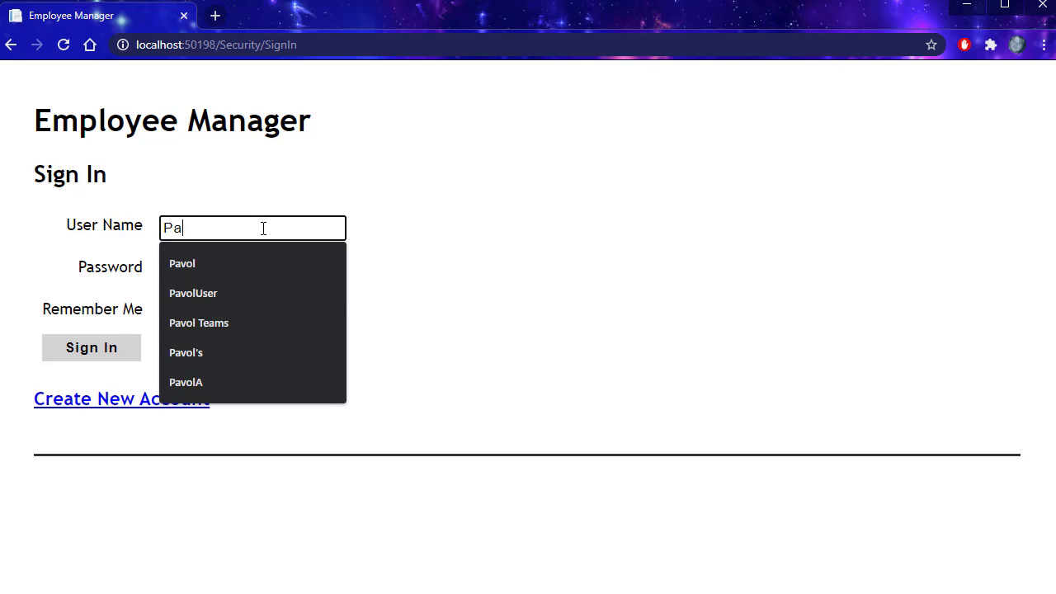
key(Down)
key(Down)
key(Down)
key(Down)
key(Down)
key(Return)
key(Tab)
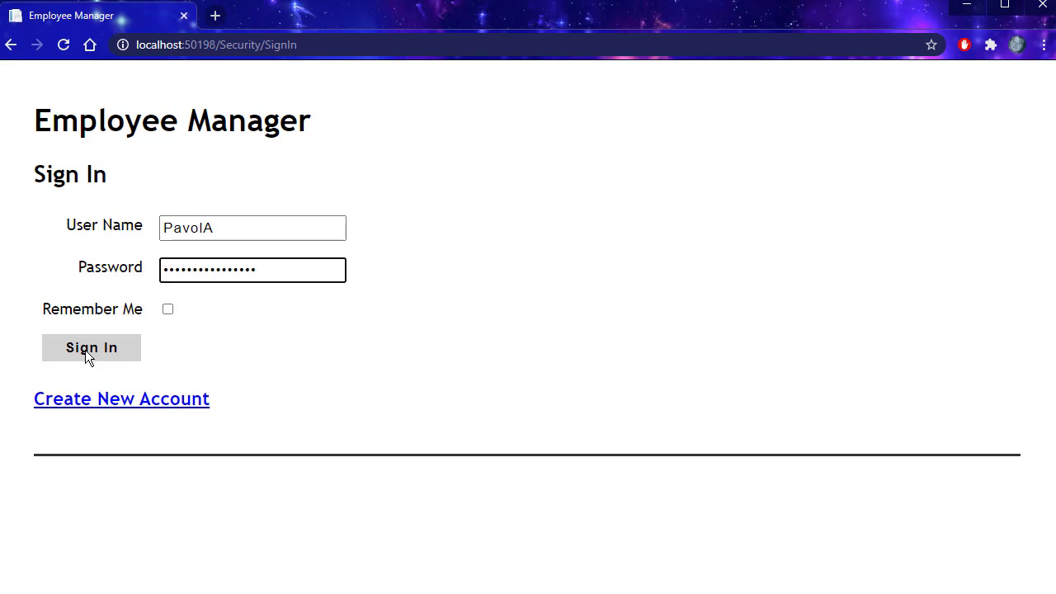
click(81, 347)
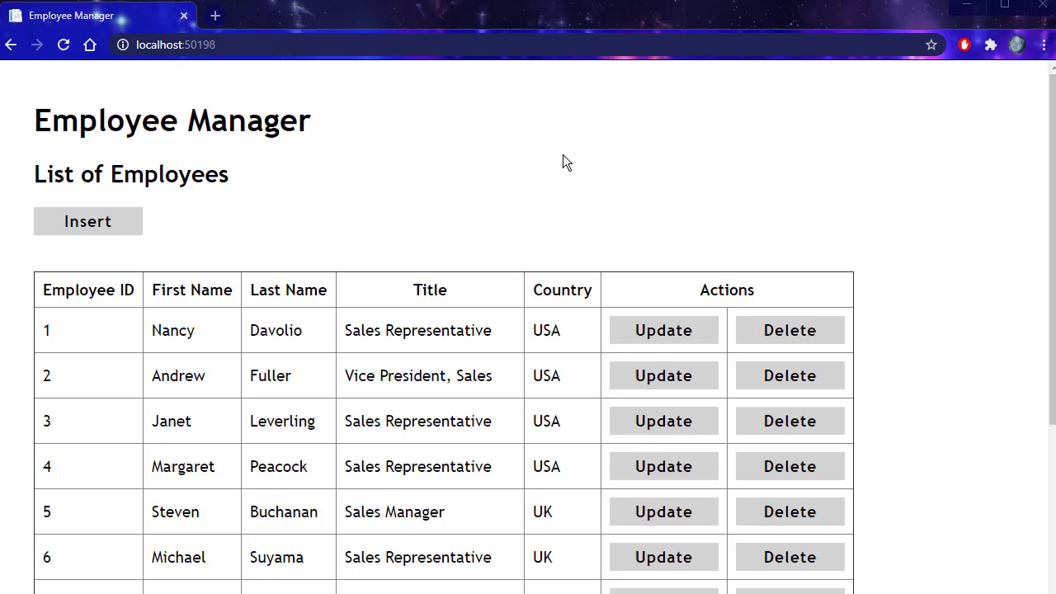
scroll(579, 218, down, 4)
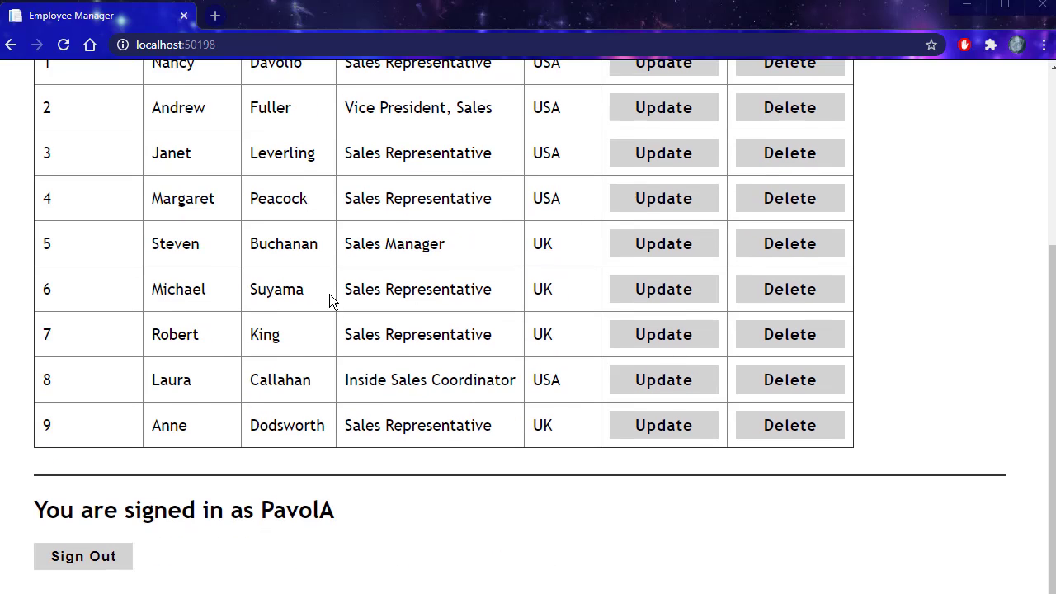
scroll(334, 291, up, 3)
scroll(396, 339, down, 3)
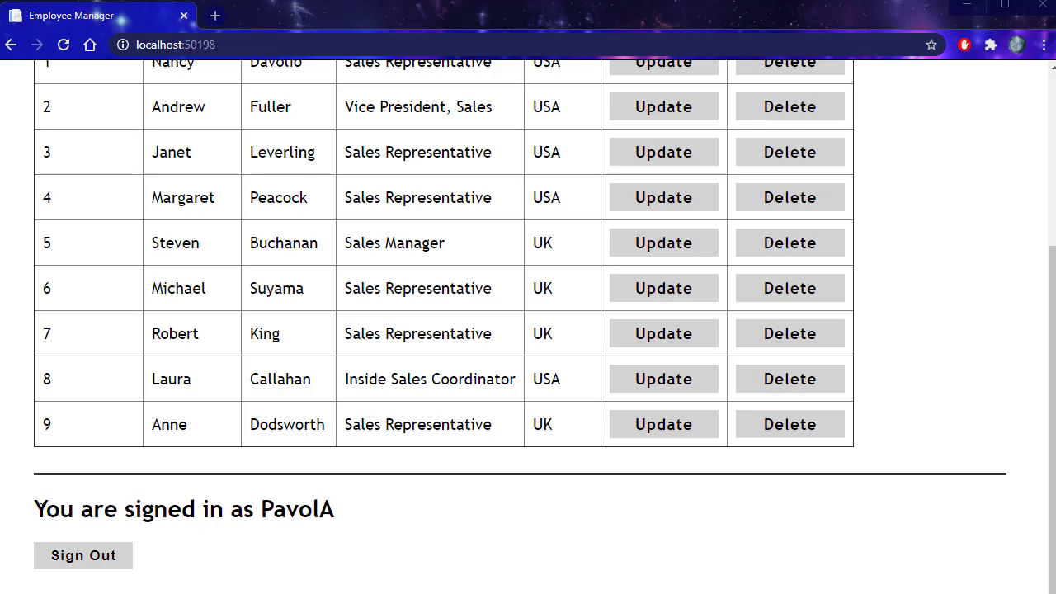
drag(44, 509, 349, 512)
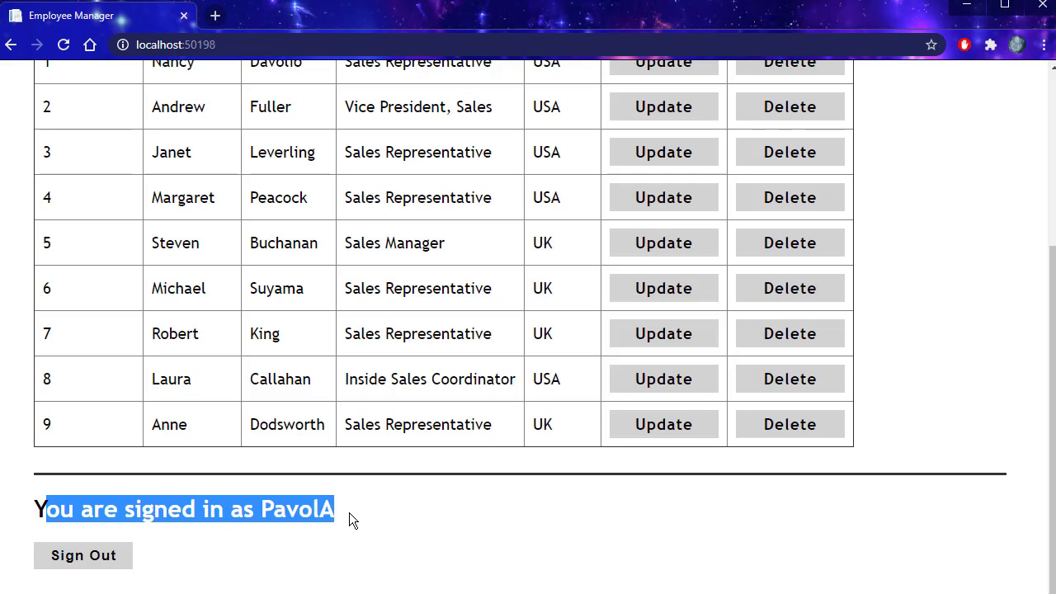
click(205, 570)
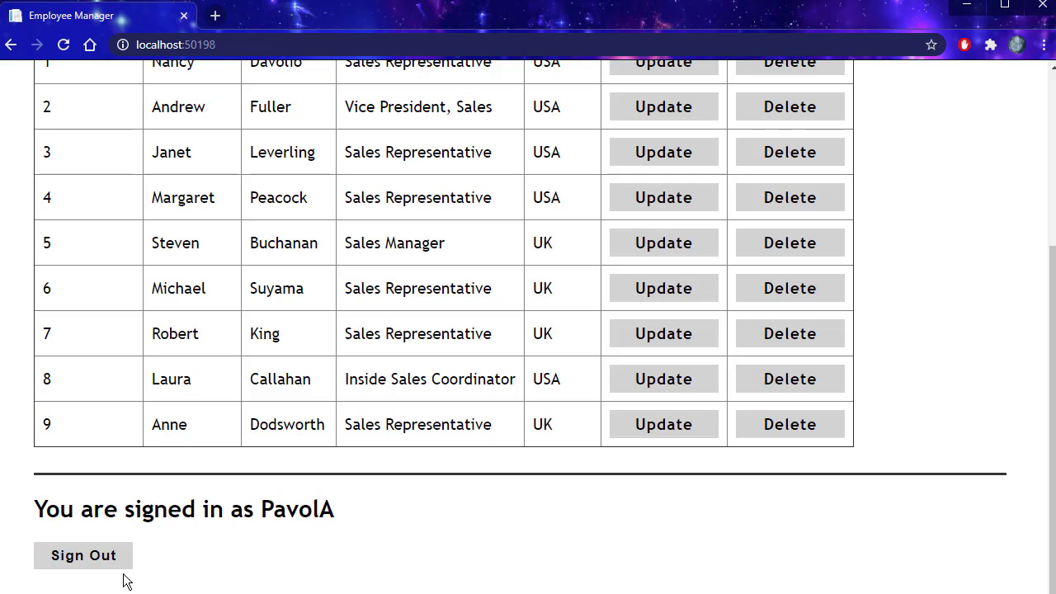
Step: Sign out, then sign back in with the saved login and Remember Me ticked
click(82, 557)
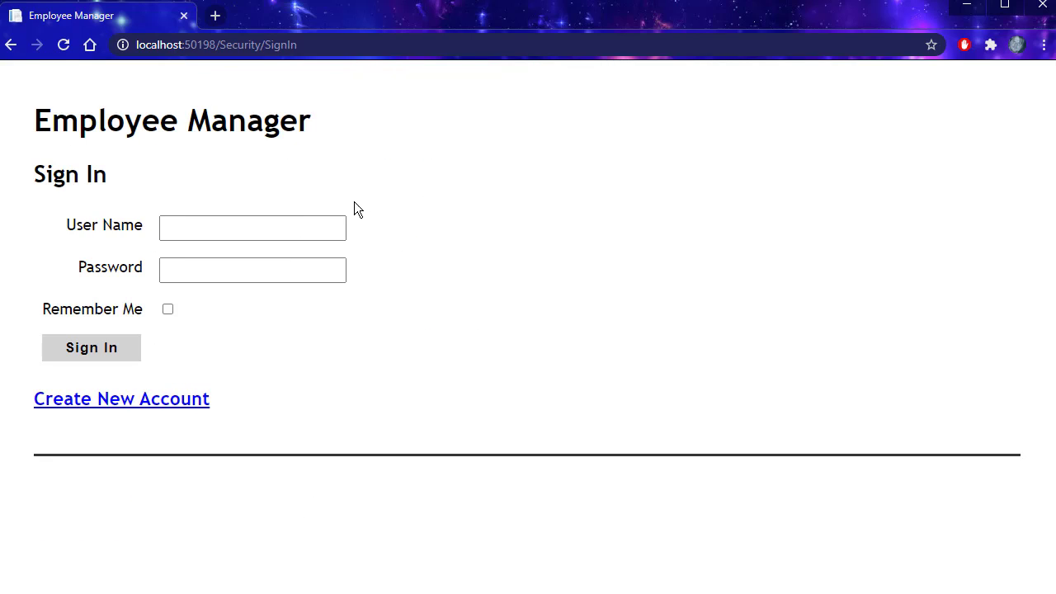
click(240, 228)
click(214, 230)
click(204, 264)
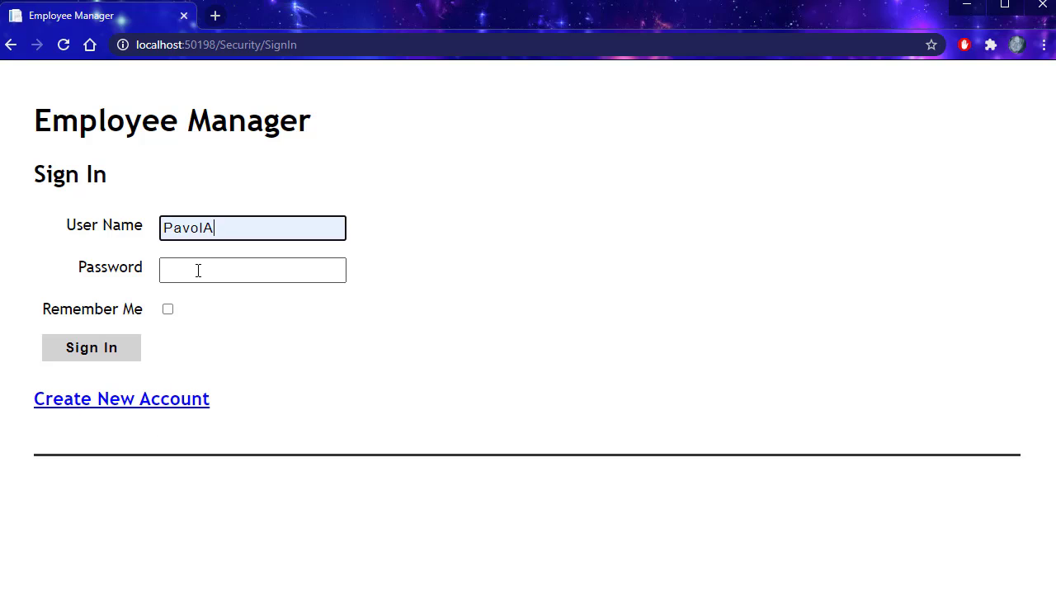
click(198, 269)
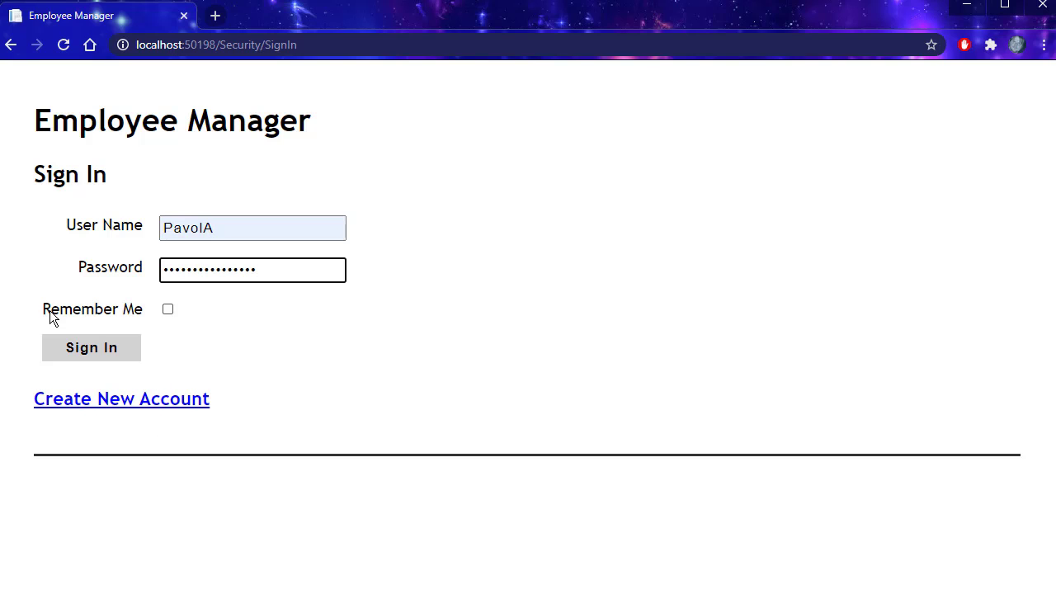
click(167, 310)
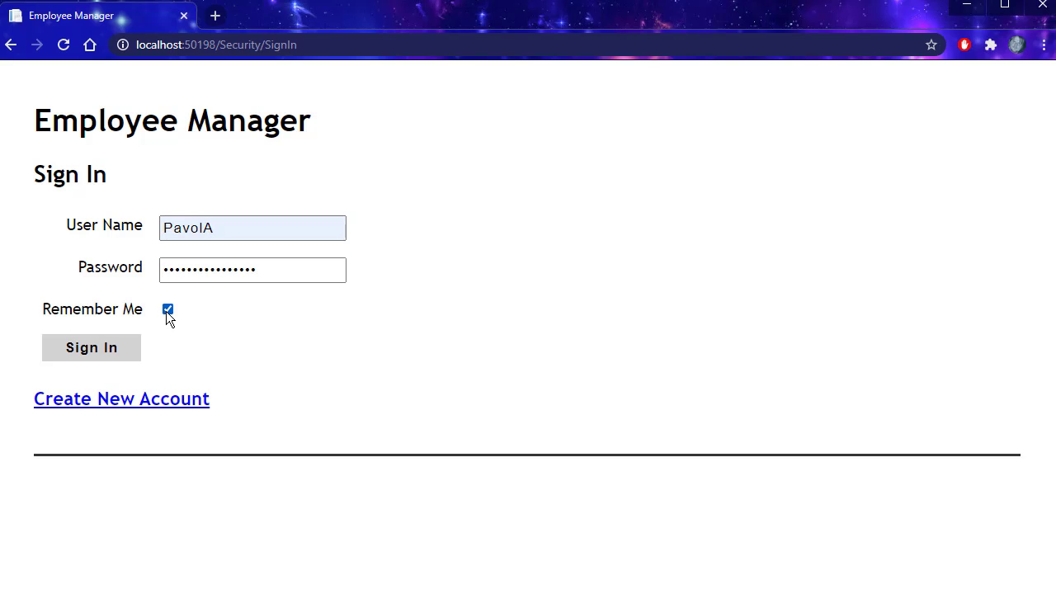
click(85, 349)
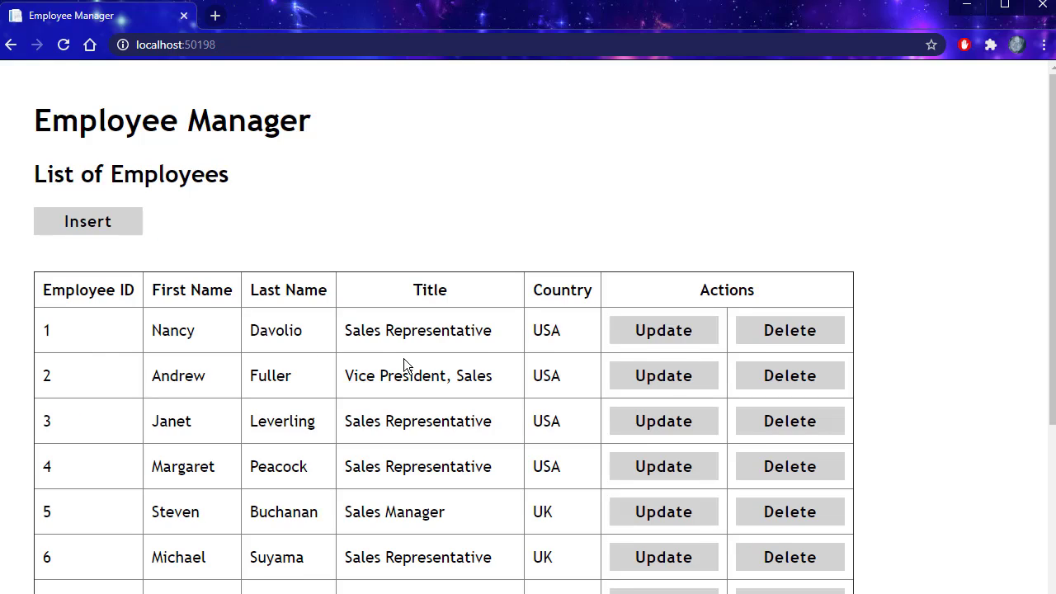
Step: Close Chrome and rerun the app from Visual Studio, landing directly on List of Employees
scroll(391, 349, down, 4)
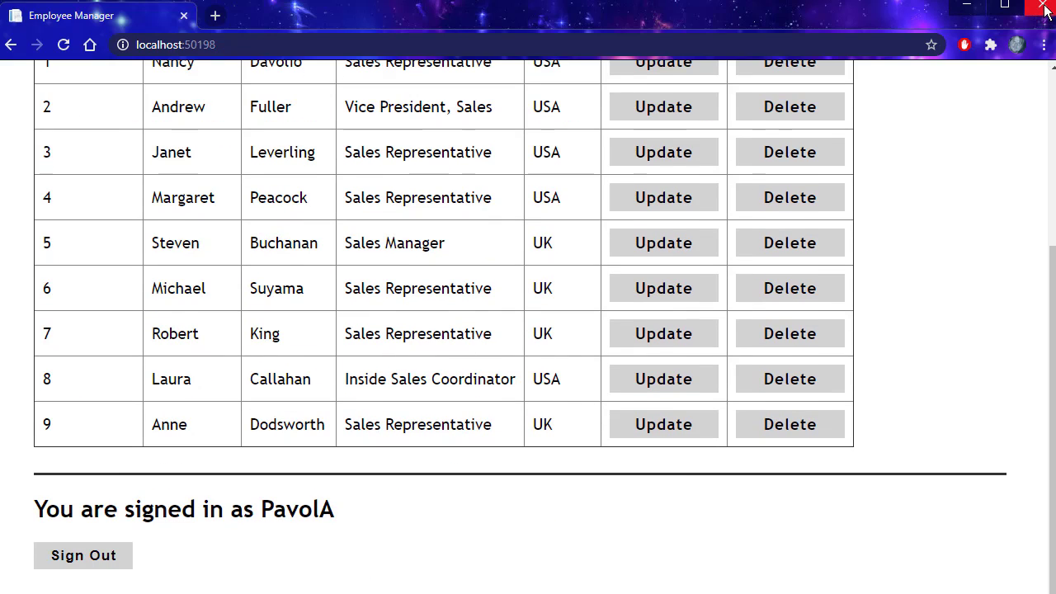
click(1045, 6)
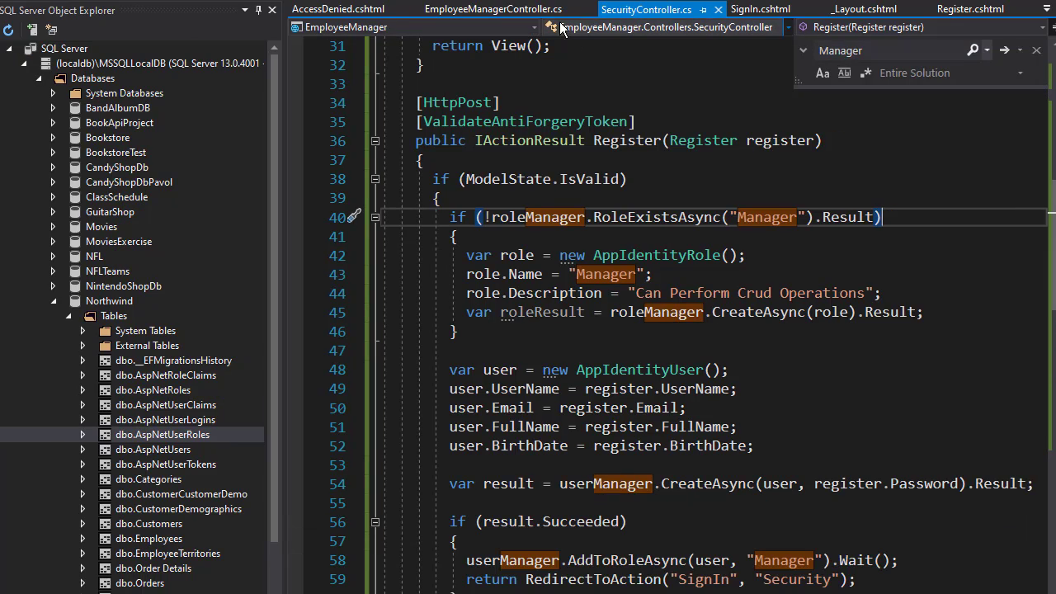
key(F5)
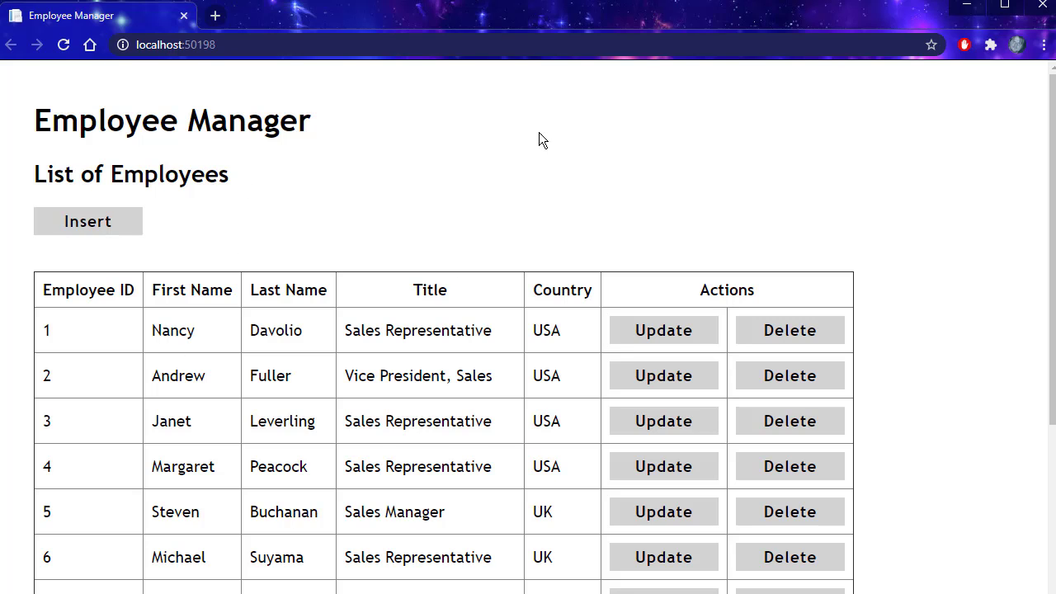
Step: Open the new-employee form and try submitting it
scroll(798, 198, down, 3)
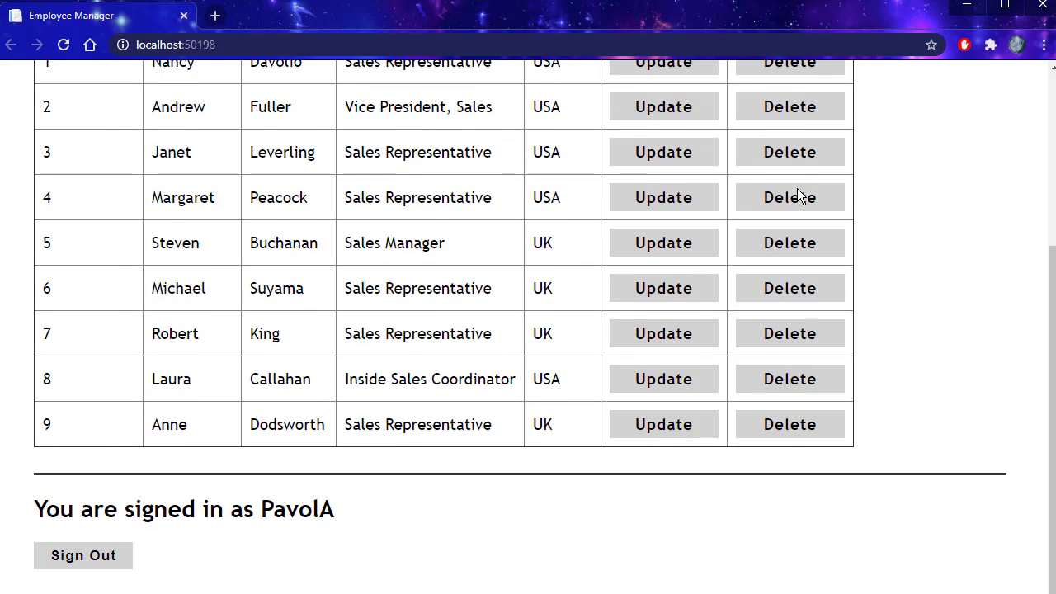
scroll(799, 196, up, 2)
scroll(798, 195, up, 2)
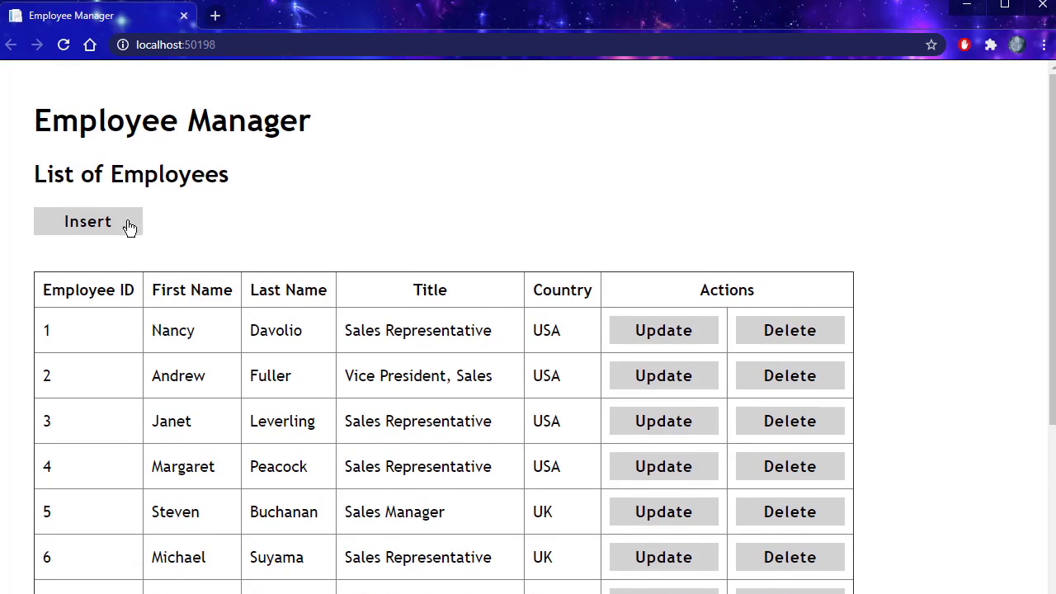
click(84, 224)
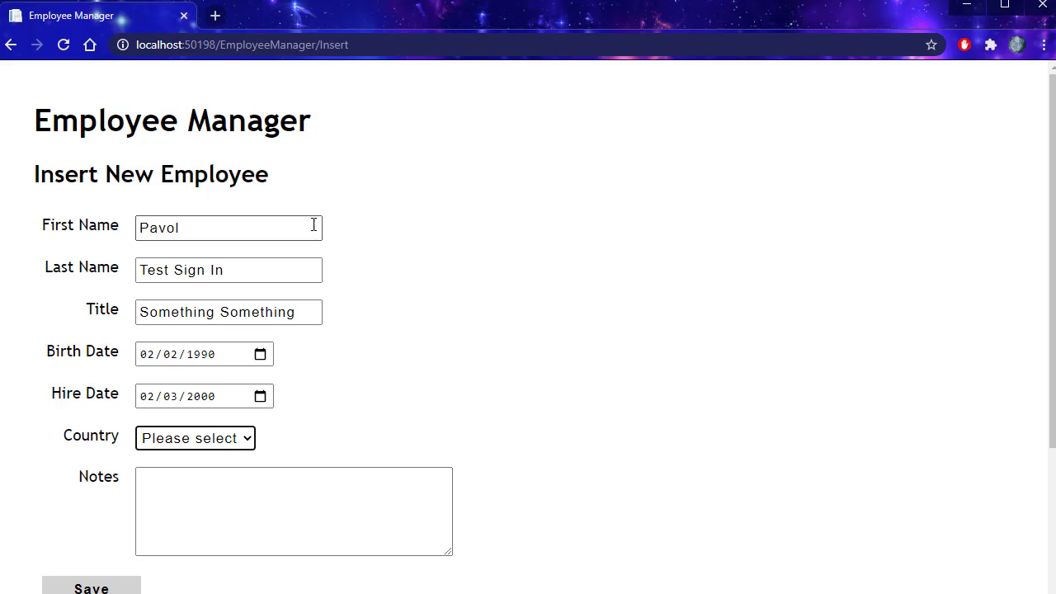
scroll(229, 465, down, 1)
click(91, 507)
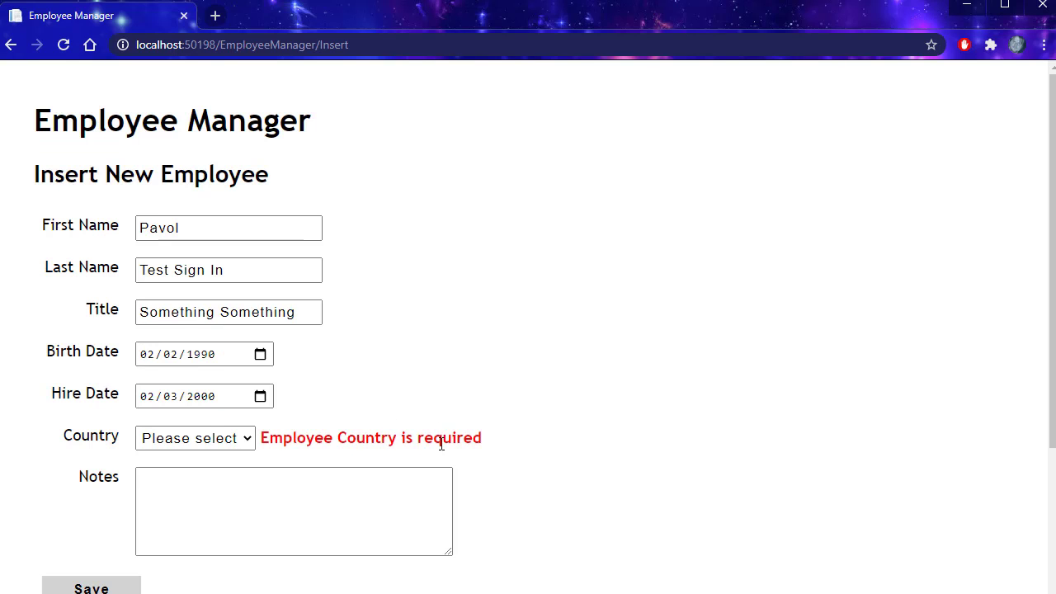
Step: Set Country to USA and Notes to 'test', then save the employee as ID 11
click(245, 439)
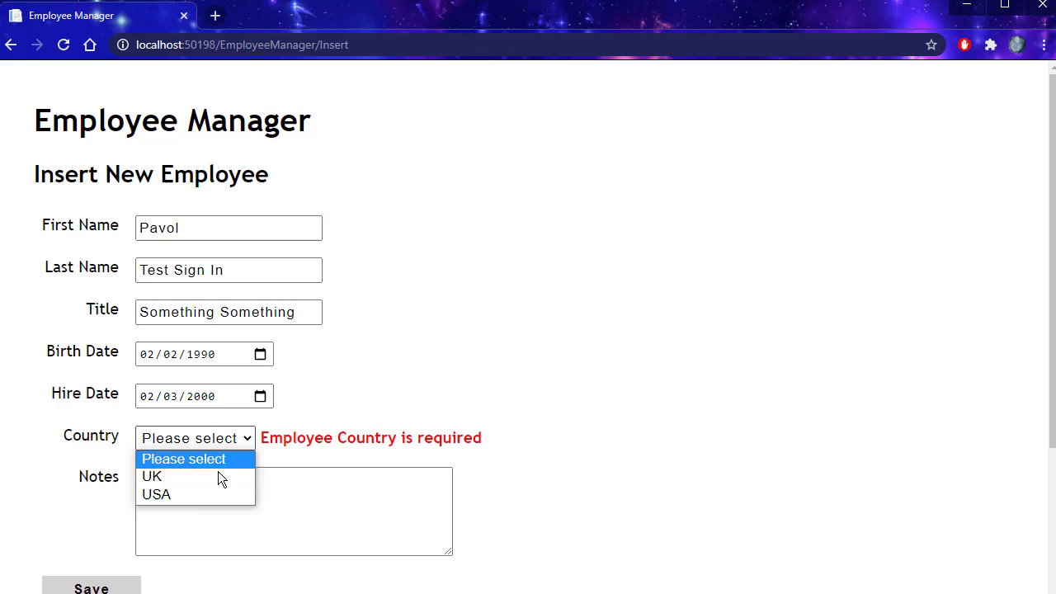
click(189, 494)
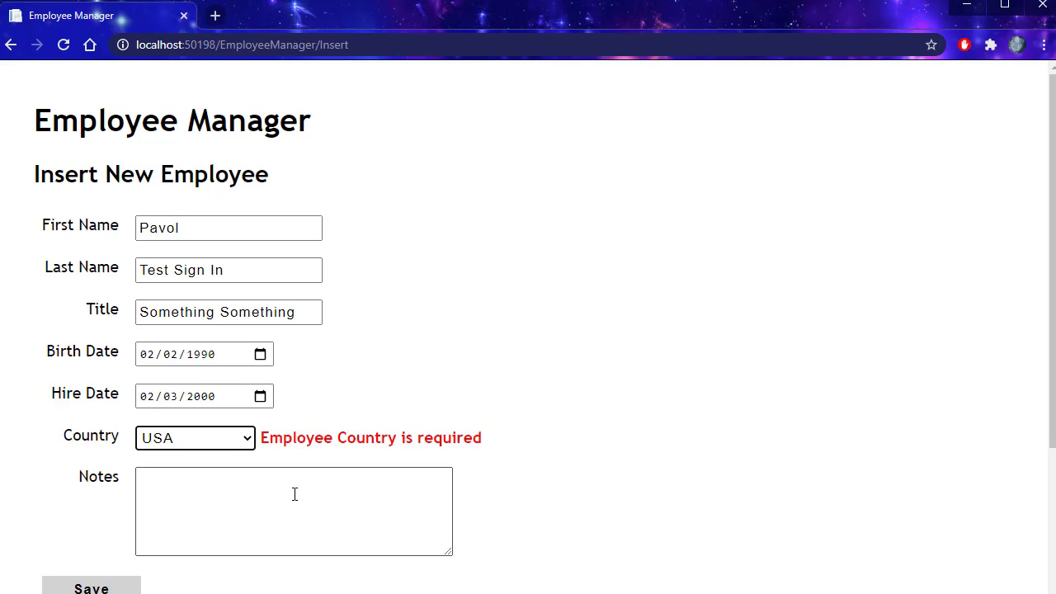
click(182, 504)
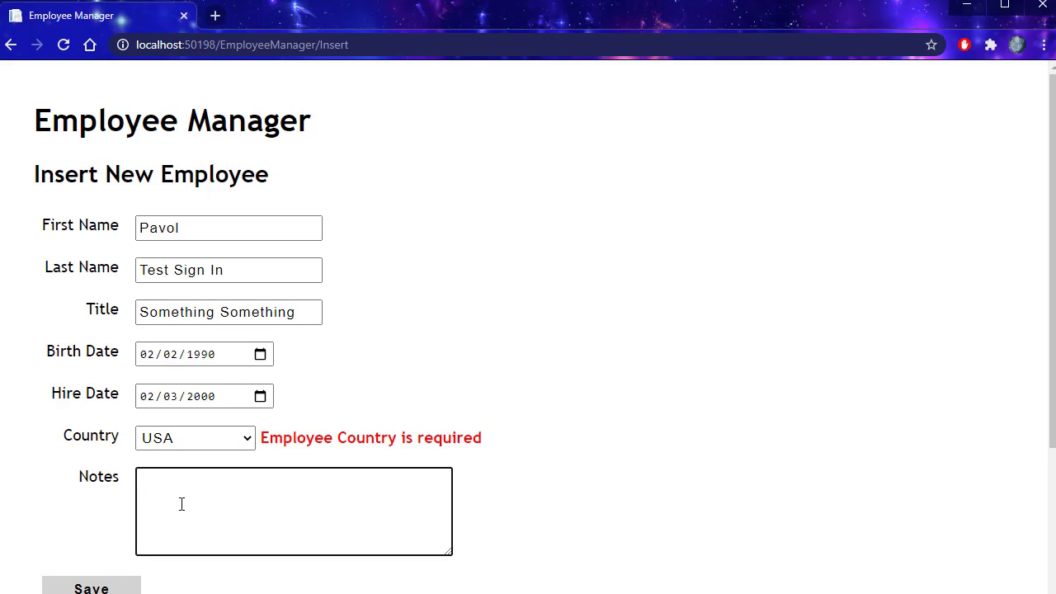
text(test)
click(95, 588)
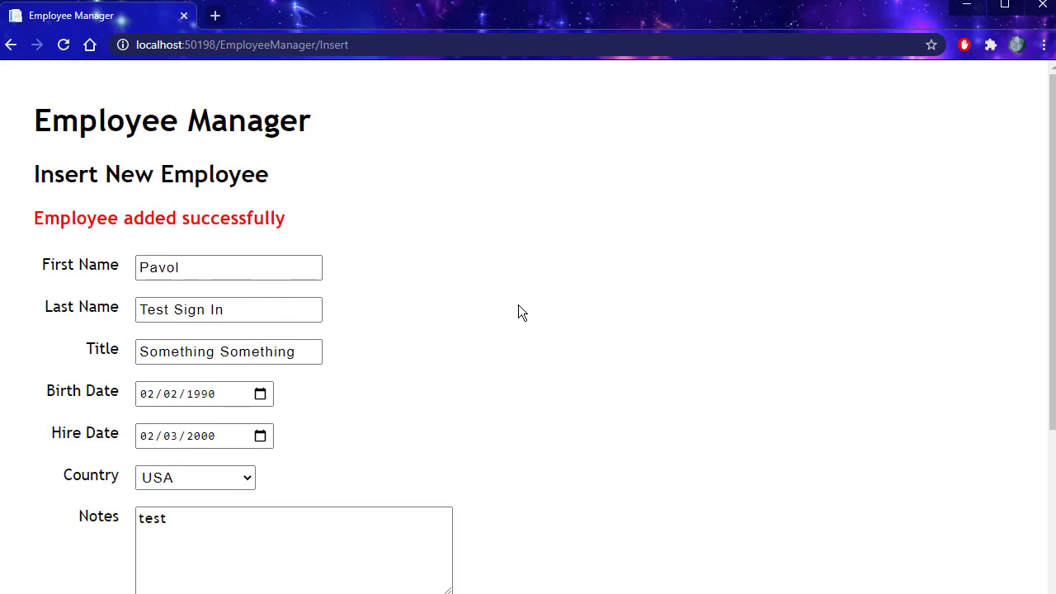
scroll(520, 313, down, 3)
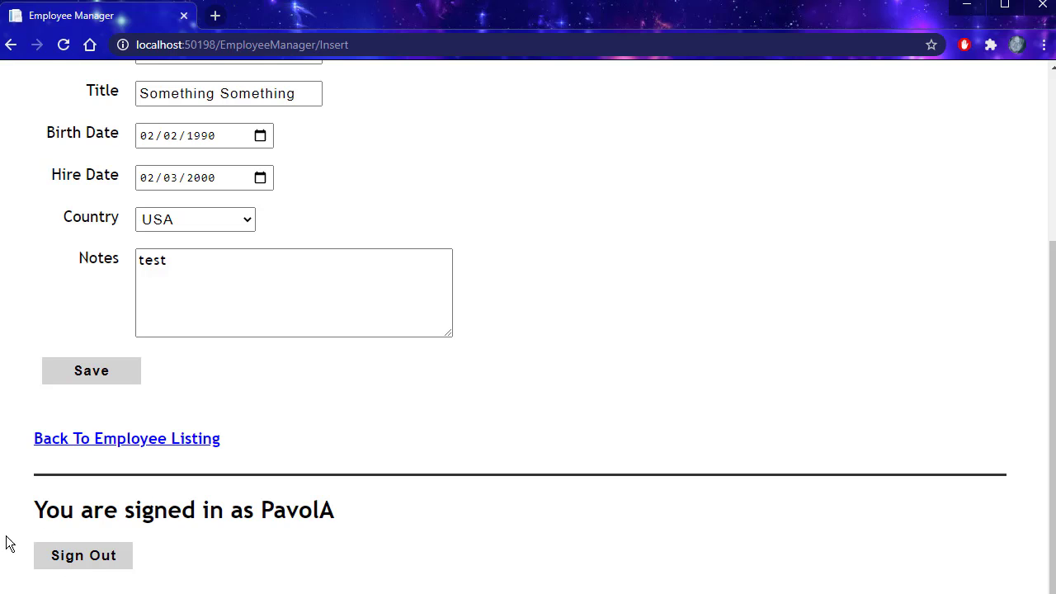
scroll(457, 512, up, 3)
scroll(459, 517, down, 3)
Step: Return to the employee listing and open employee 11 for editing
click(89, 442)
scroll(544, 434, down, 4)
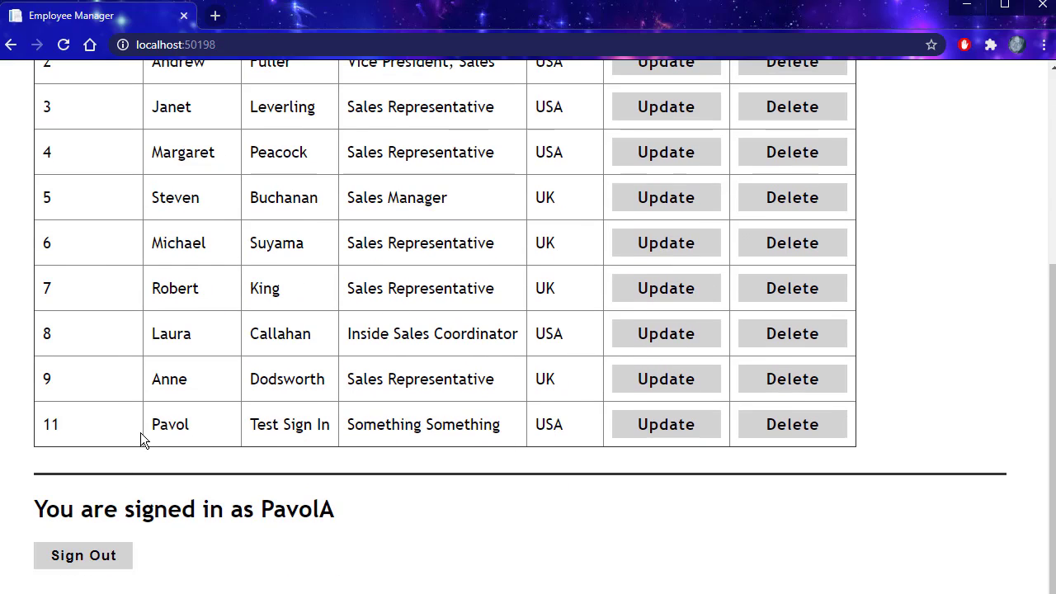
click(684, 432)
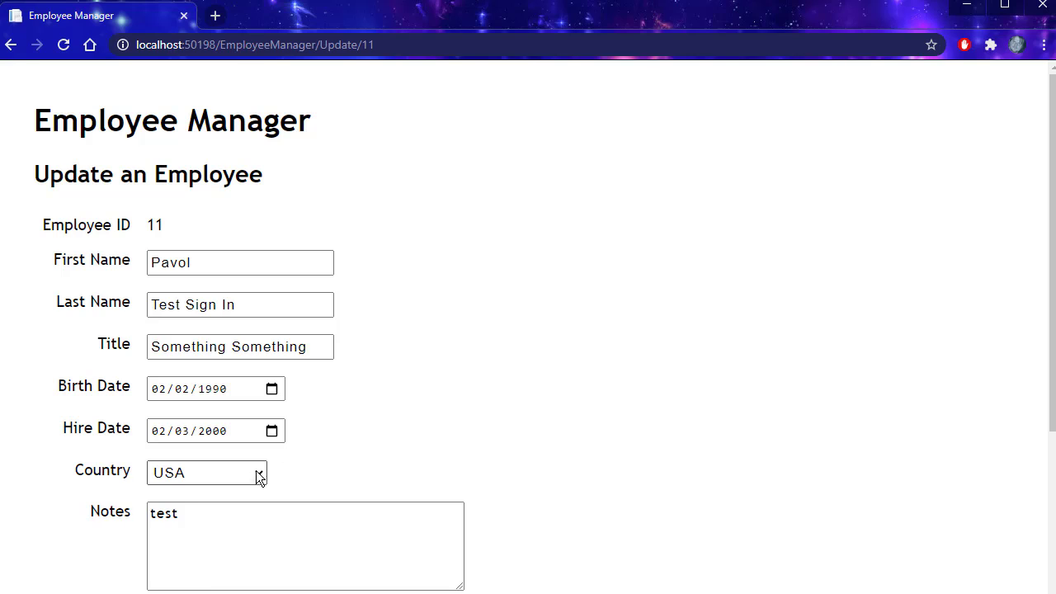
Step: Change the country to UK, append '2' to the first name, and save
click(256, 472)
click(212, 512)
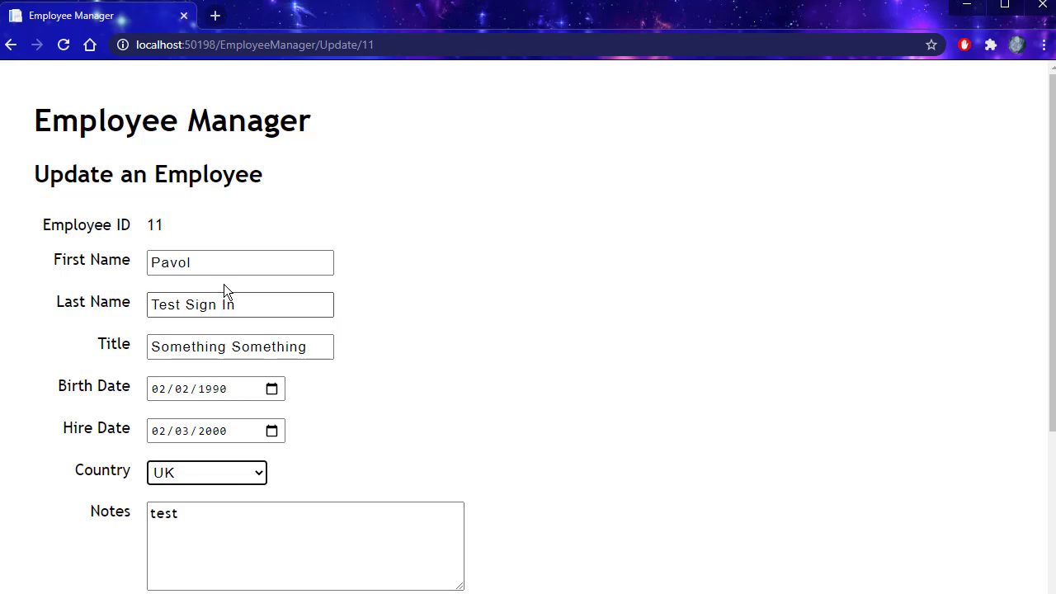
click(225, 262)
text(2)
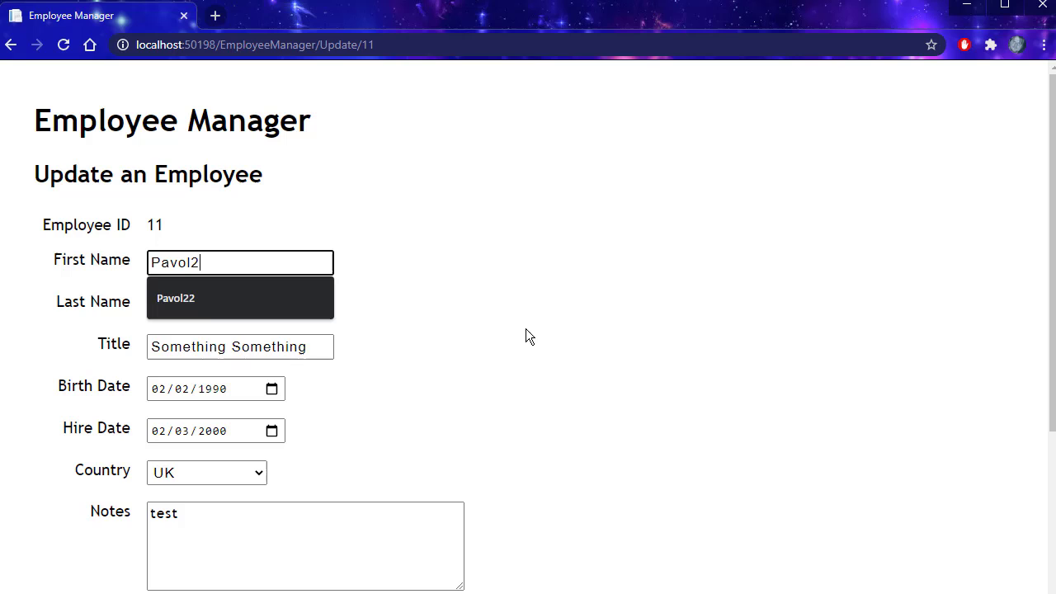
click(526, 330)
scroll(345, 518, down, 1)
scroll(345, 518, down, 3)
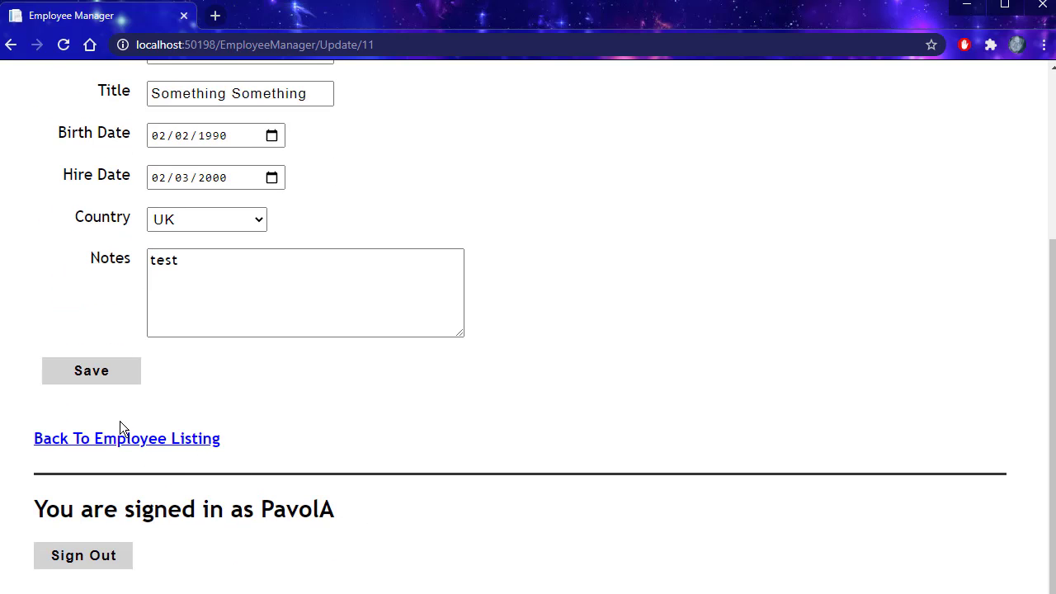
click(76, 370)
Step: Back in the listing, check row 11 shows country UK and the edited first name
scroll(513, 335, down, 4)
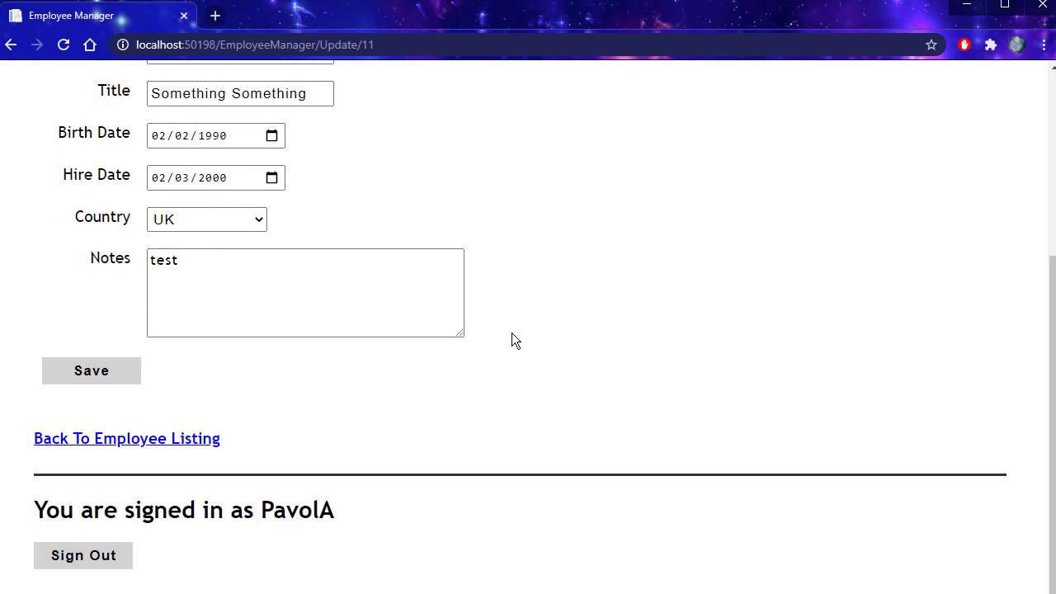
click(101, 441)
scroll(431, 294, down, 4)
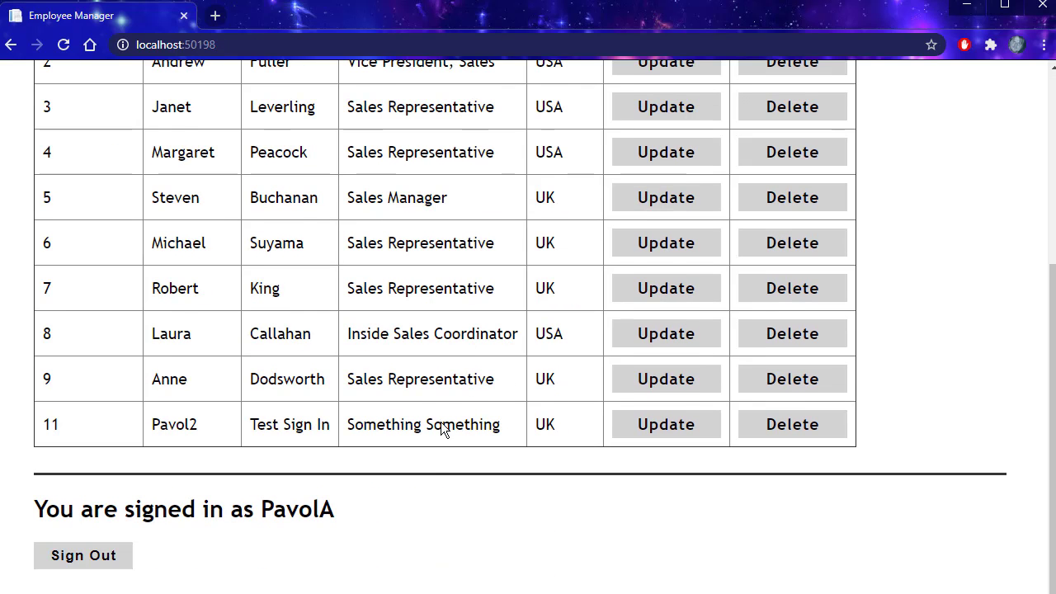
drag(542, 425, 535, 425)
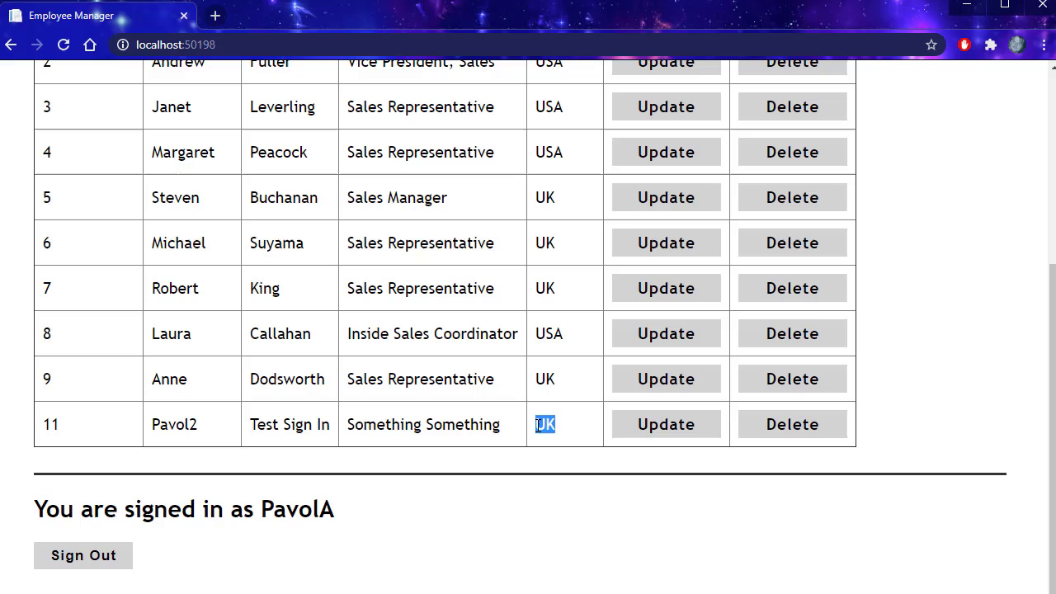
drag(201, 425, 134, 424)
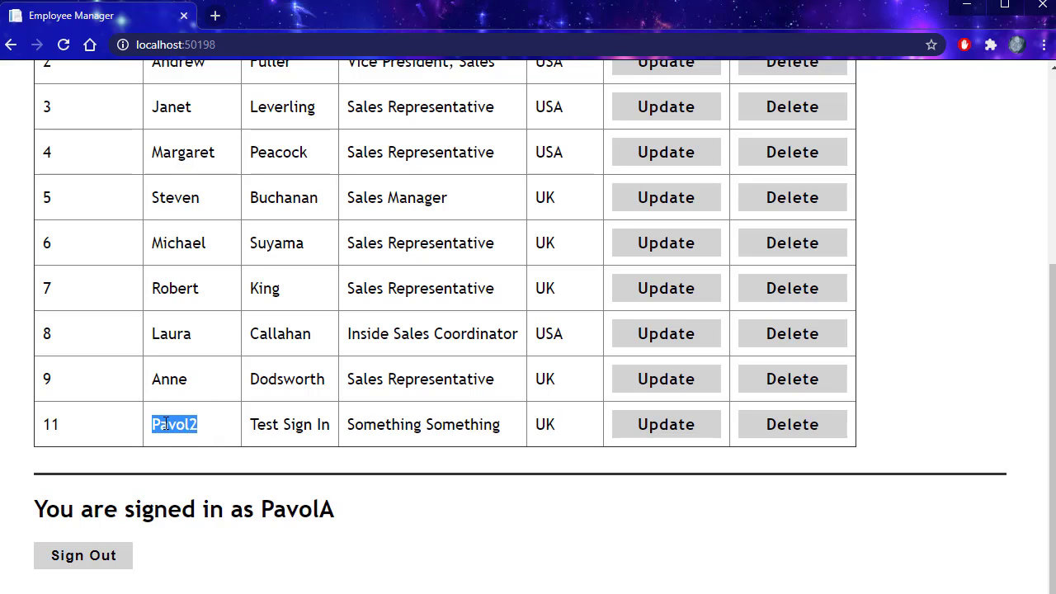
Step: Delete employee 11 via the confirmation page, leaving nine employees listed
click(800, 429)
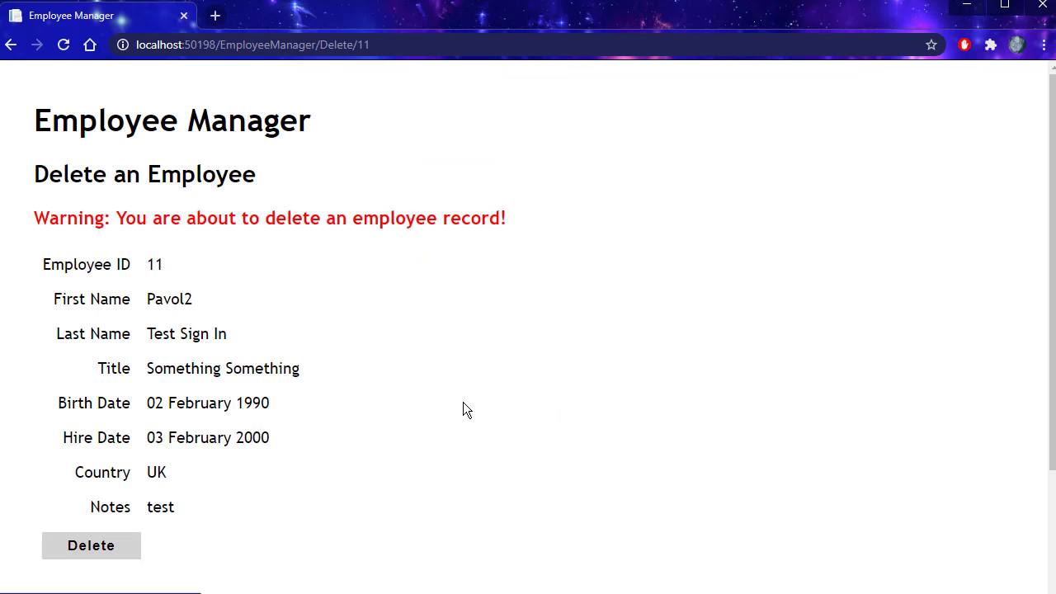
click(88, 546)
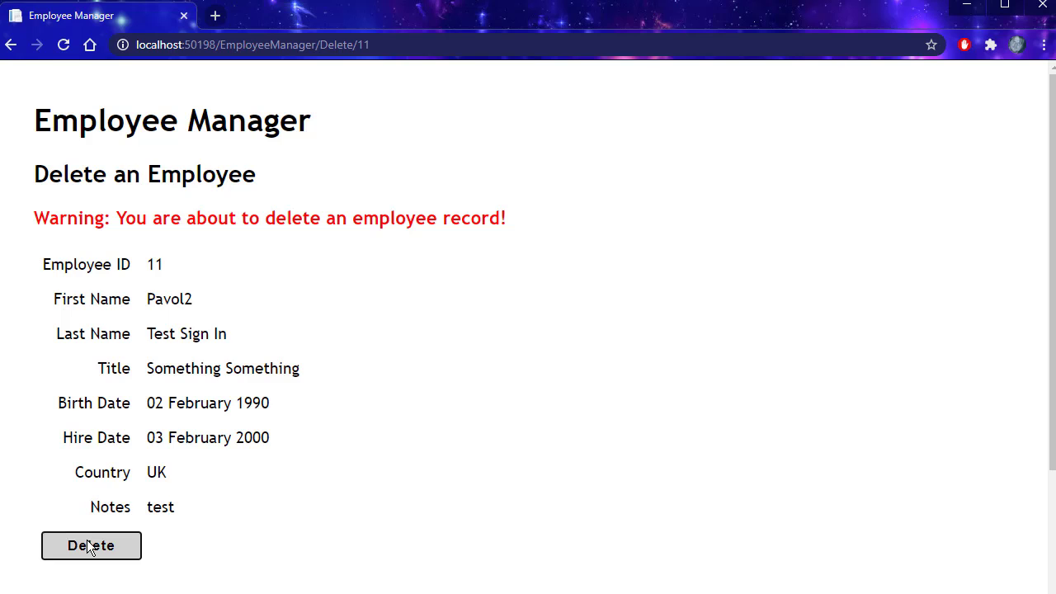
scroll(339, 404, down, 4)
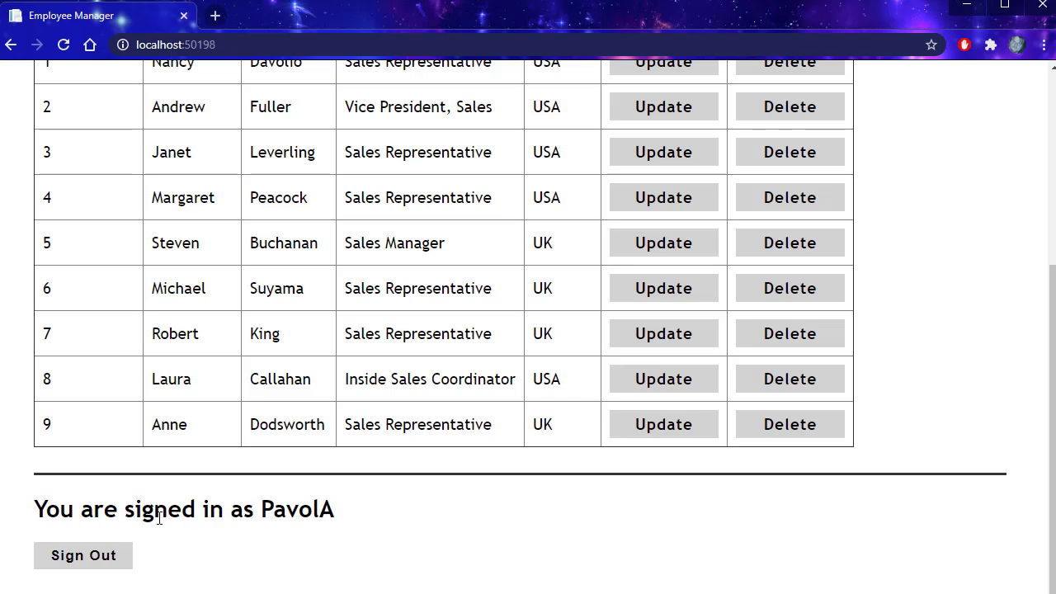
scroll(157, 512, up, 4)
scroll(156, 511, down, 4)
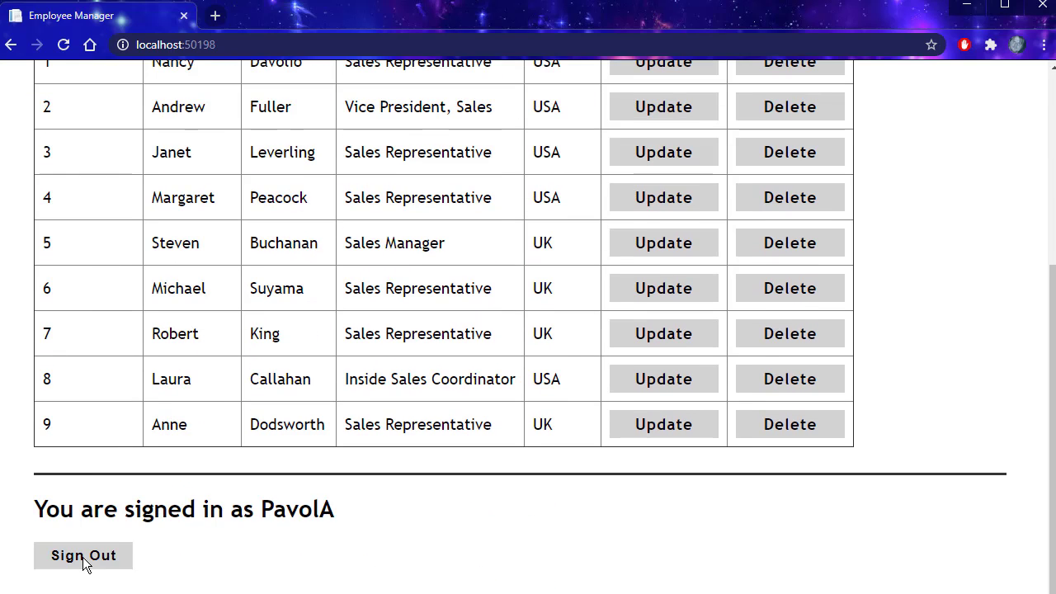
Step: Sign out and register a second user account through Create New Account
click(85, 560)
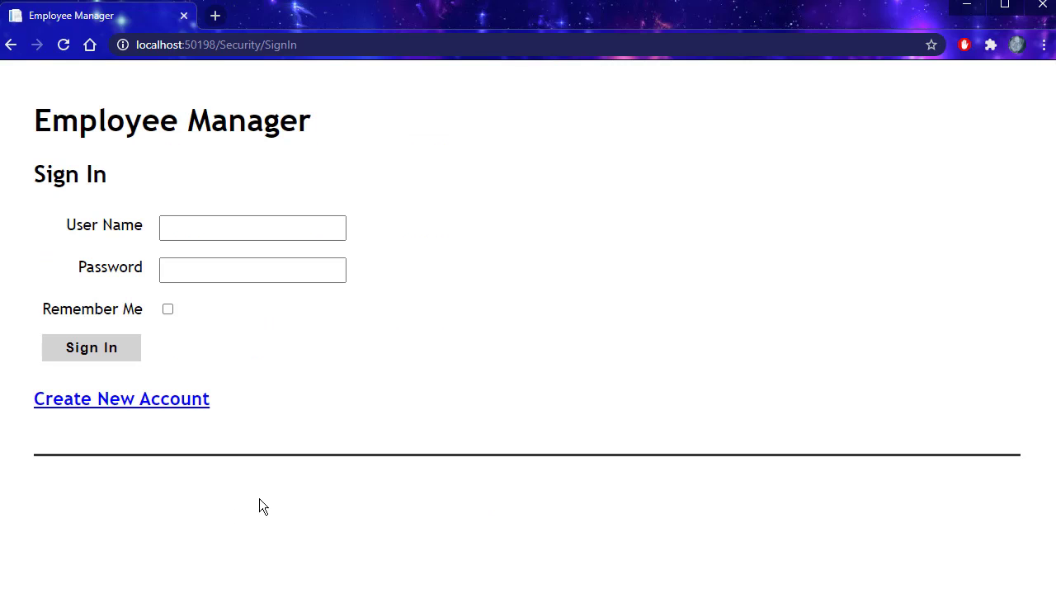
click(106, 403)
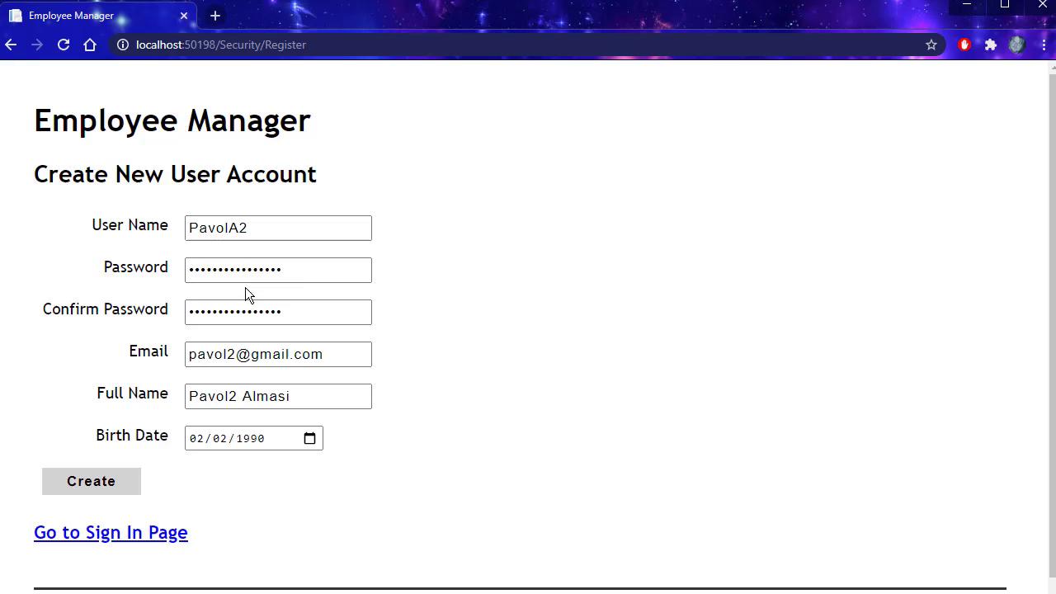
click(88, 483)
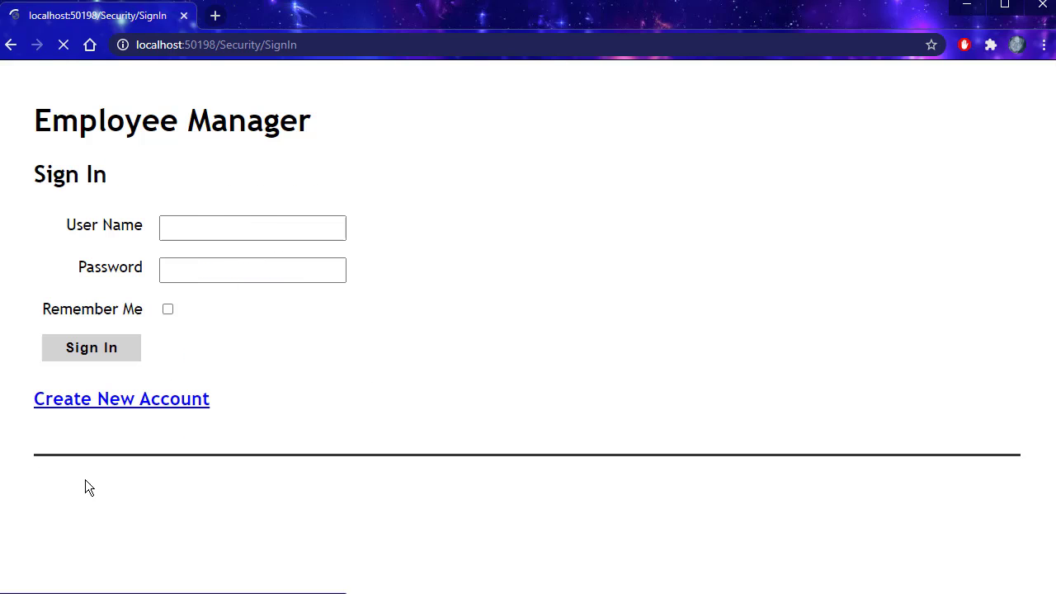
Step: Sign in with the second account's saved login and Remember Me ticked
click(226, 224)
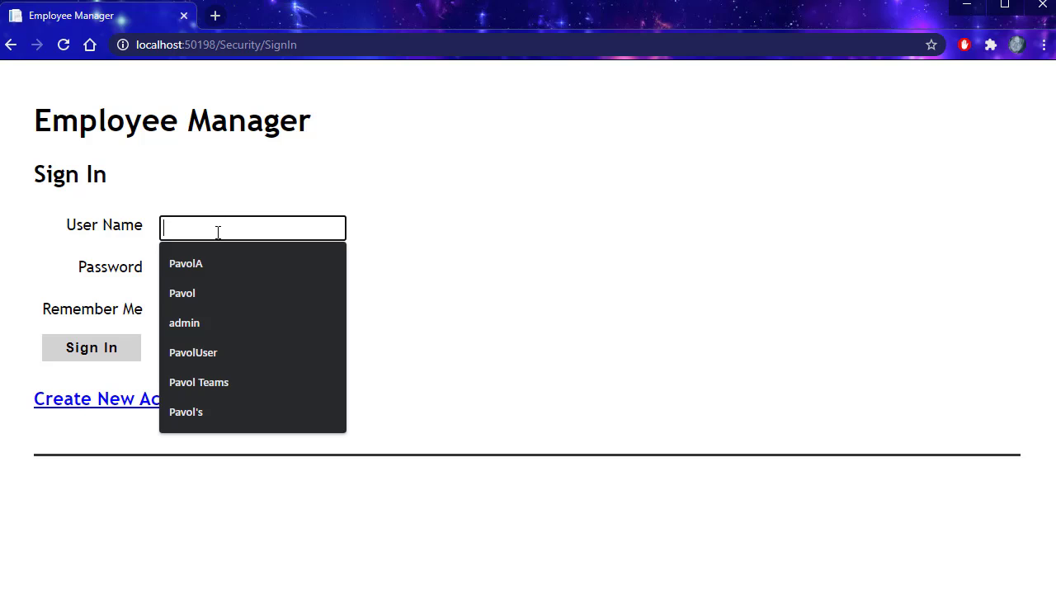
click(178, 262)
click(167, 311)
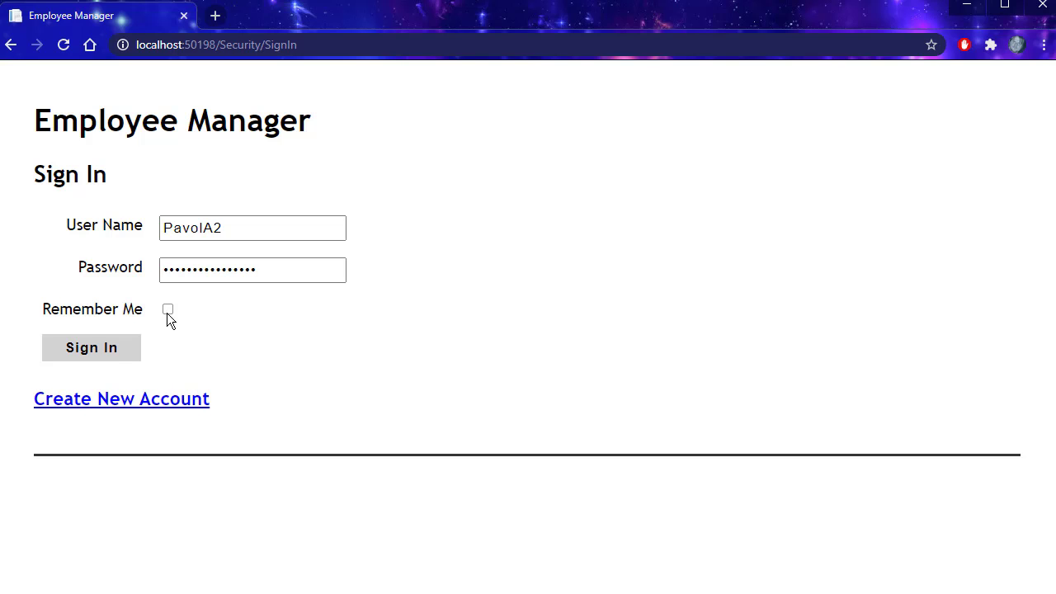
click(88, 353)
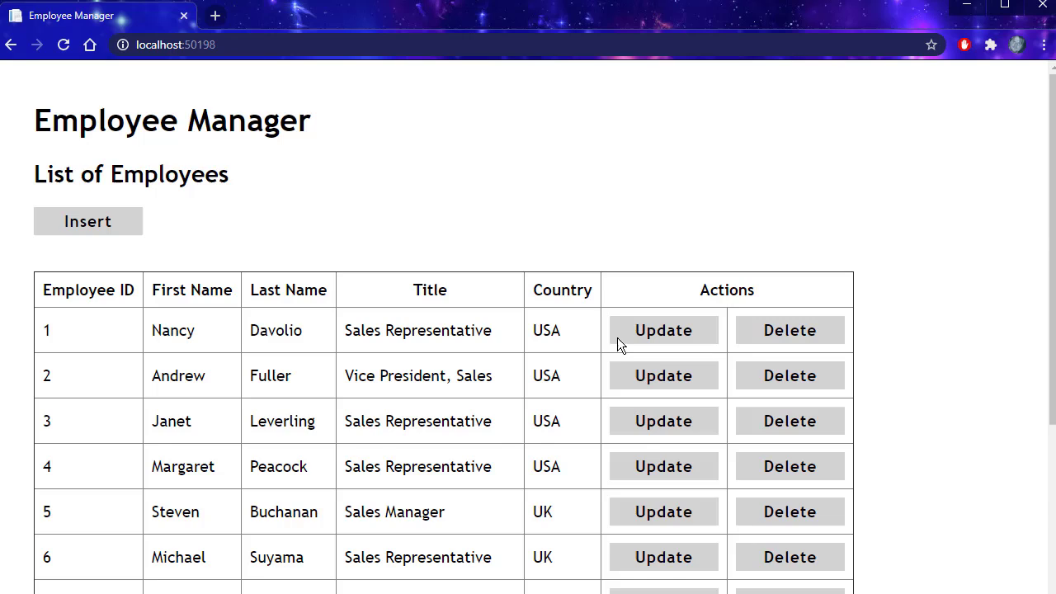
Step: Note the signed-in user, close Chrome, and confirm that account remains signed in after relaunch
scroll(278, 302, down, 3)
drag(346, 512, 262, 511)
scroll(592, 397, up, 3)
click(1044, 8)
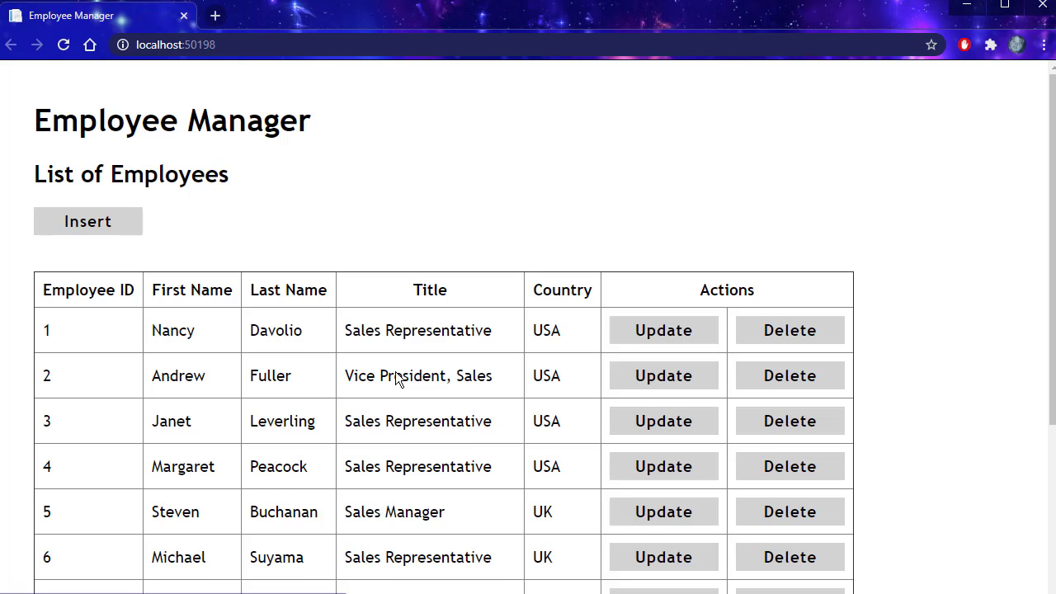
scroll(396, 375, down, 3)
drag(379, 501, 33, 510)
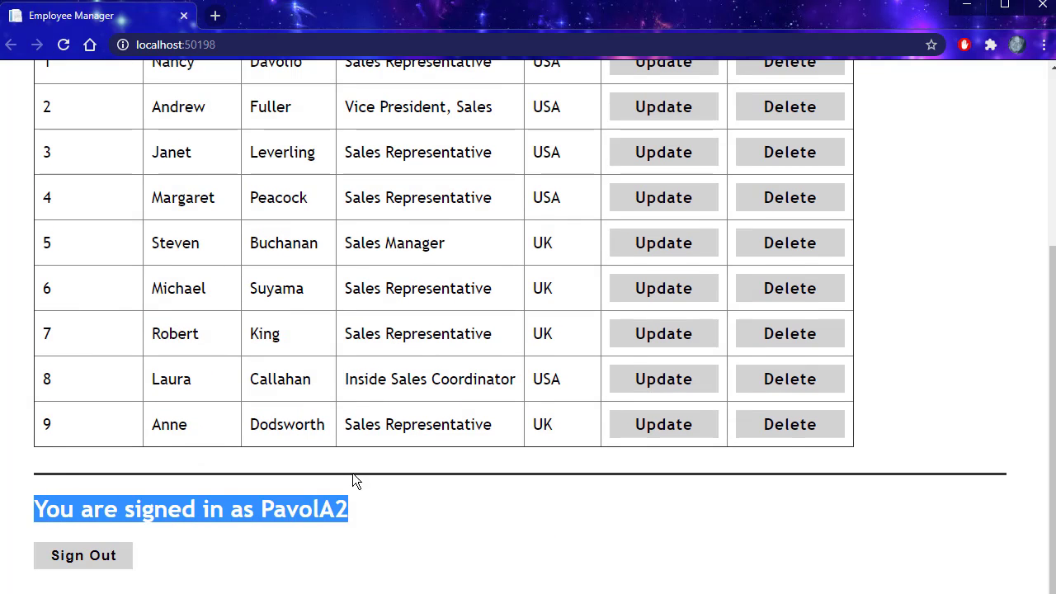
scroll(751, 473, up, 3)
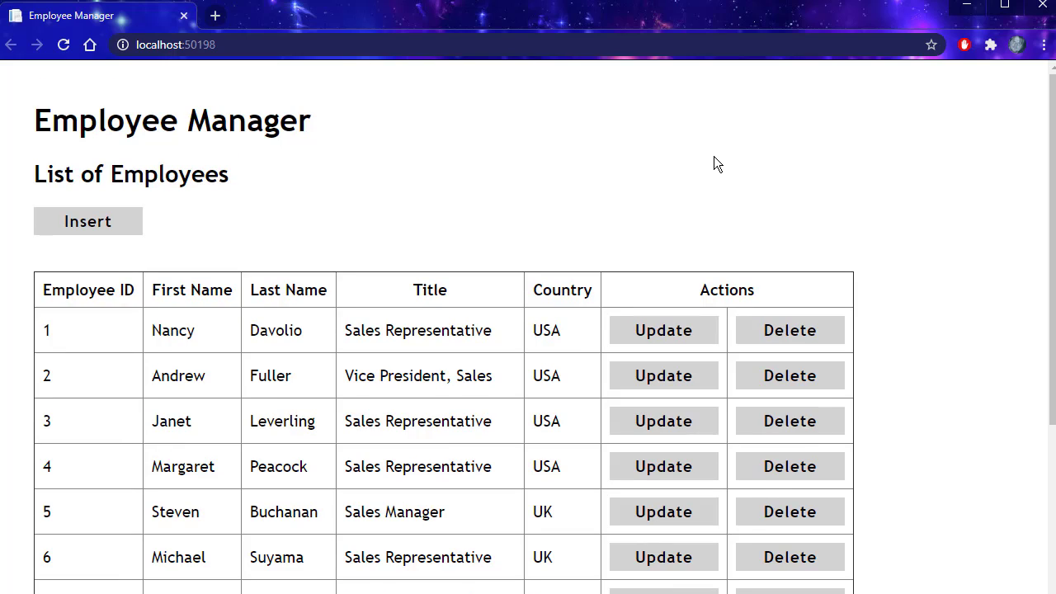